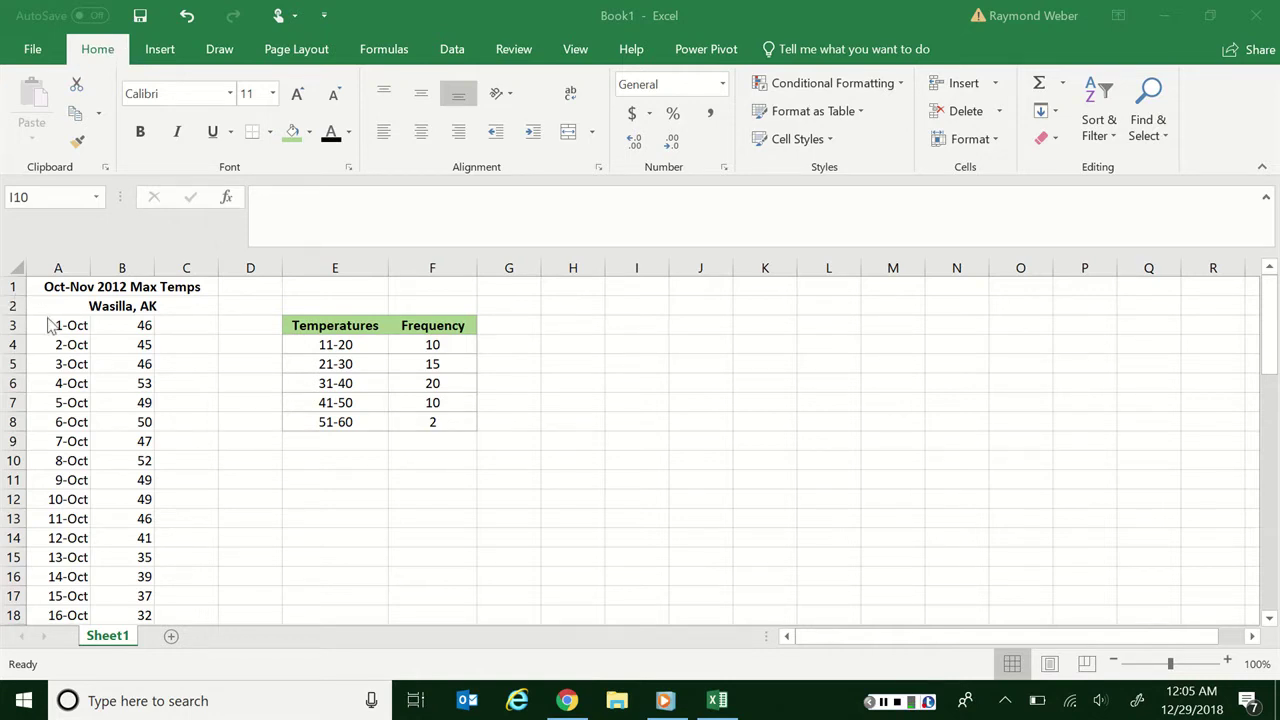
# - Custom-sort A3:B59 by the Wasilla, AK column, Smallest to Largest
pyautogui.moveTo(50, 326); pyautogui.dragTo(145, 577)
pyautogui.scroll(14, 245, 540)
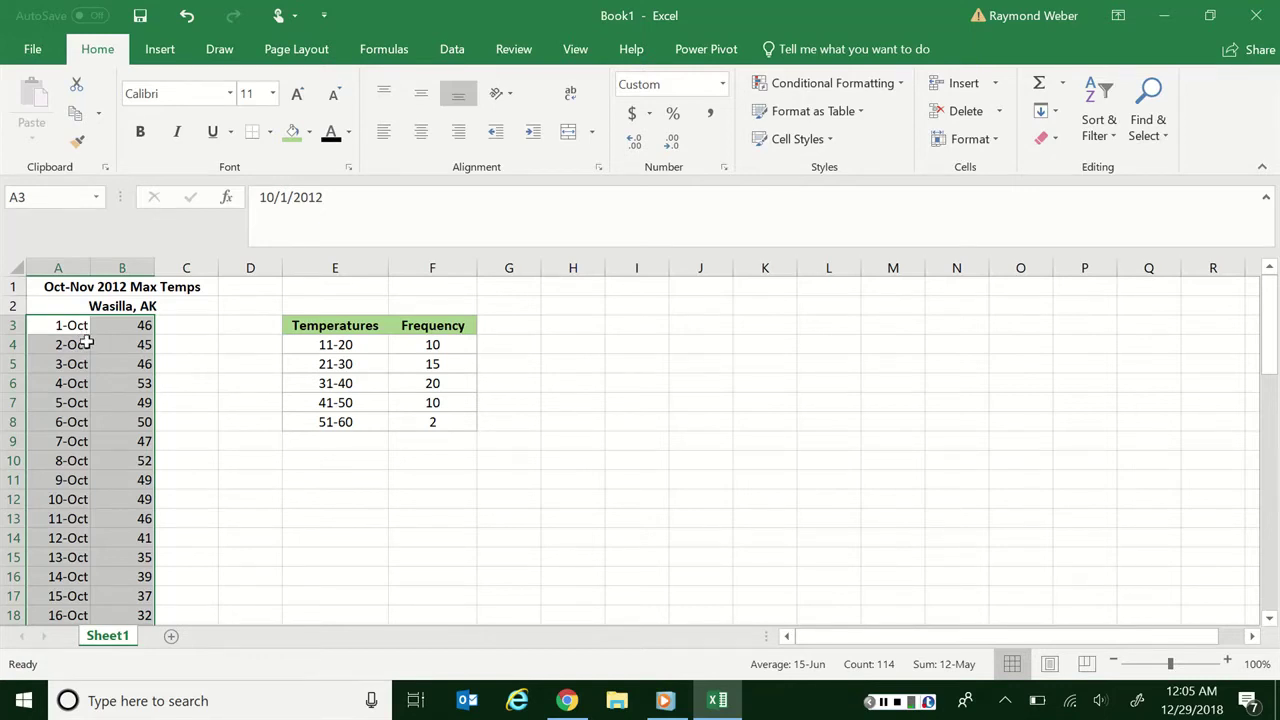
pyautogui.click(1155, 147)
pyautogui.click(1097, 131)
pyautogui.click(1090, 131)
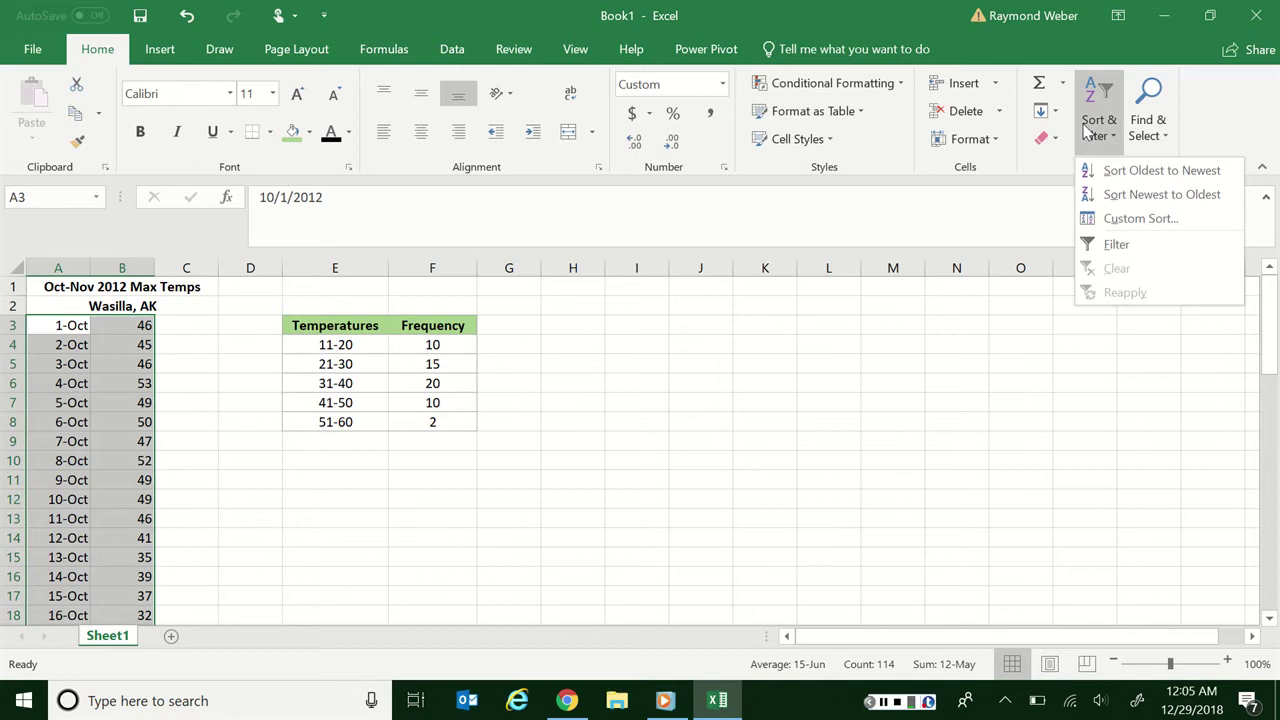
pyautogui.click(1092, 218)
pyautogui.click(264, 188)
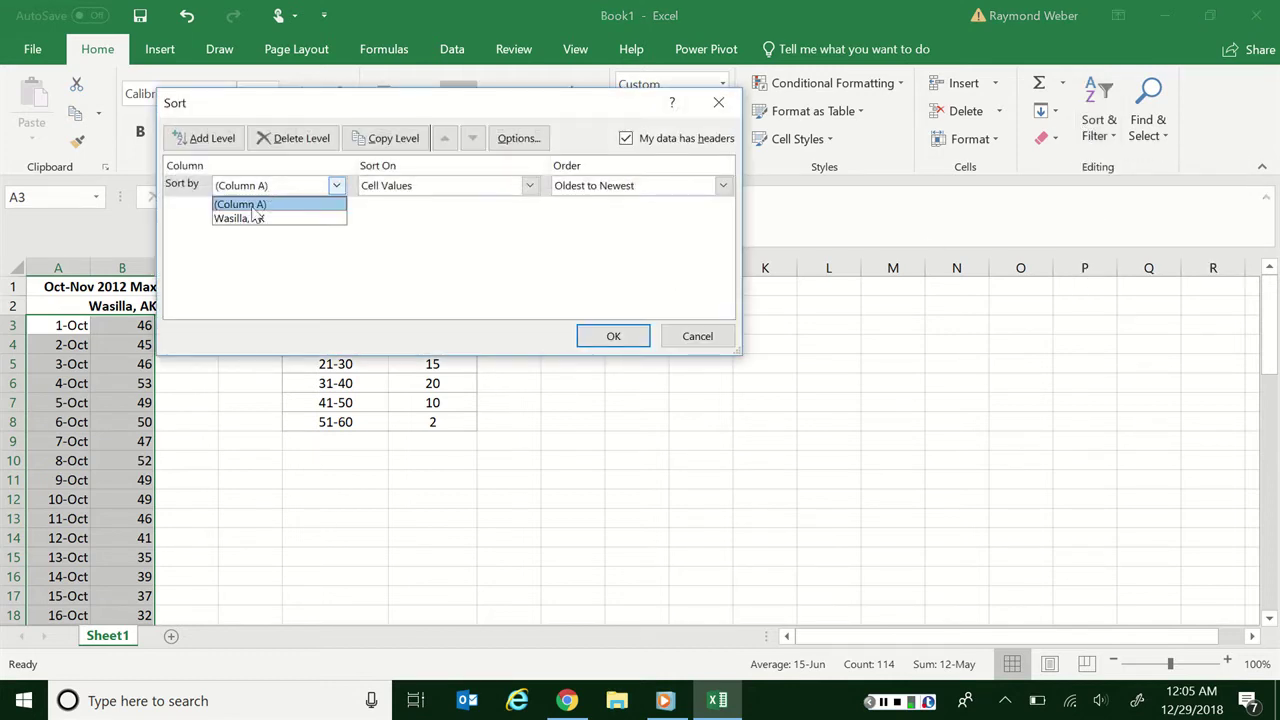
pyautogui.click(252, 217)
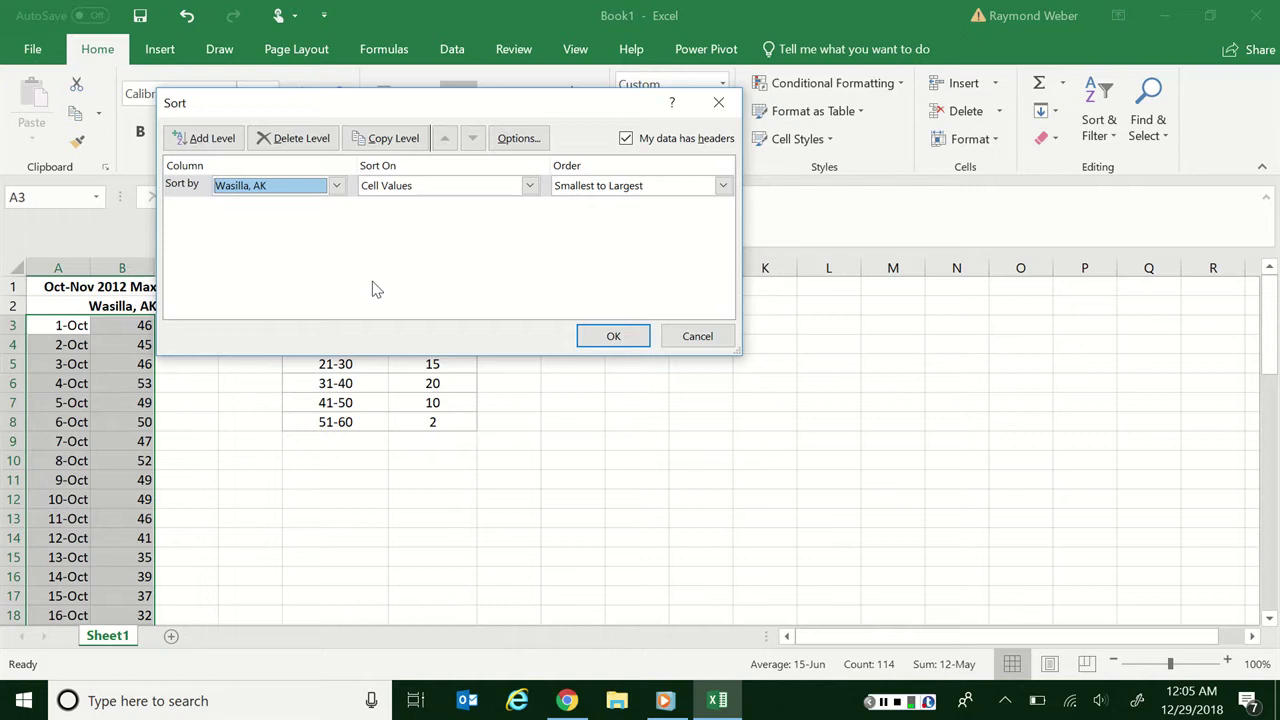
pyautogui.click(599, 191)
pyautogui.click(599, 193)
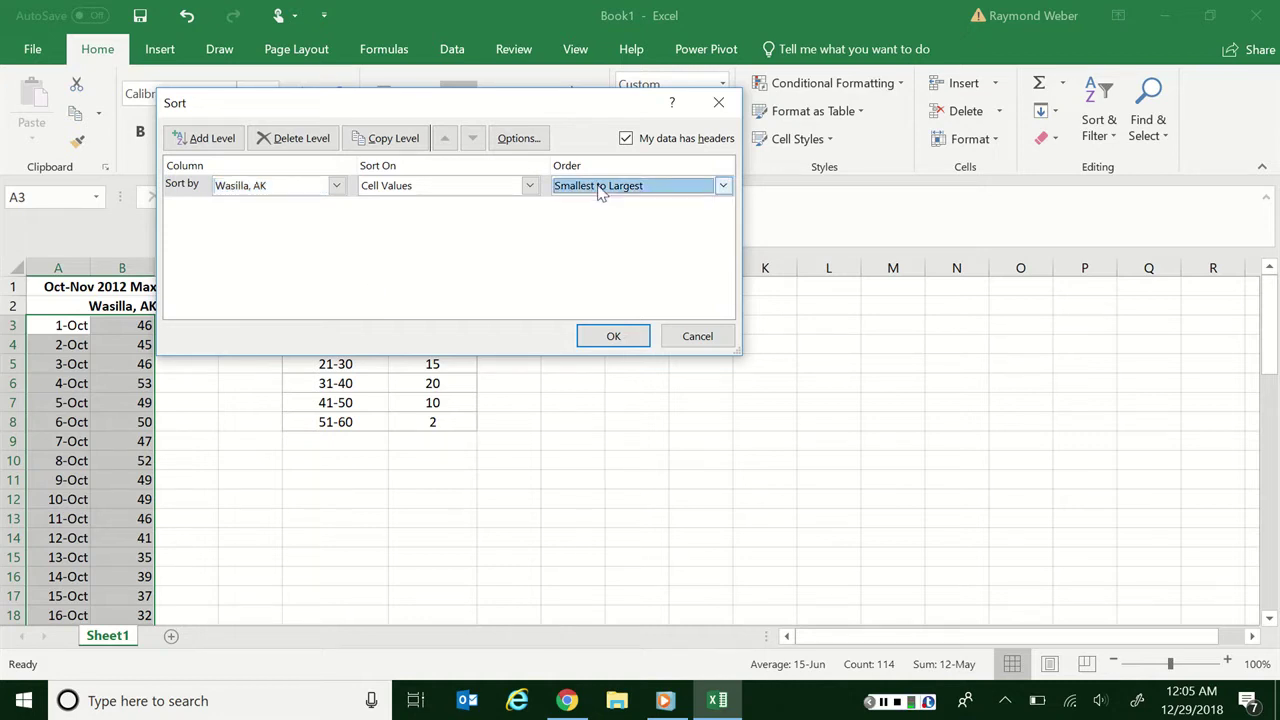
pyautogui.click(610, 335)
pyautogui.click(266, 462)
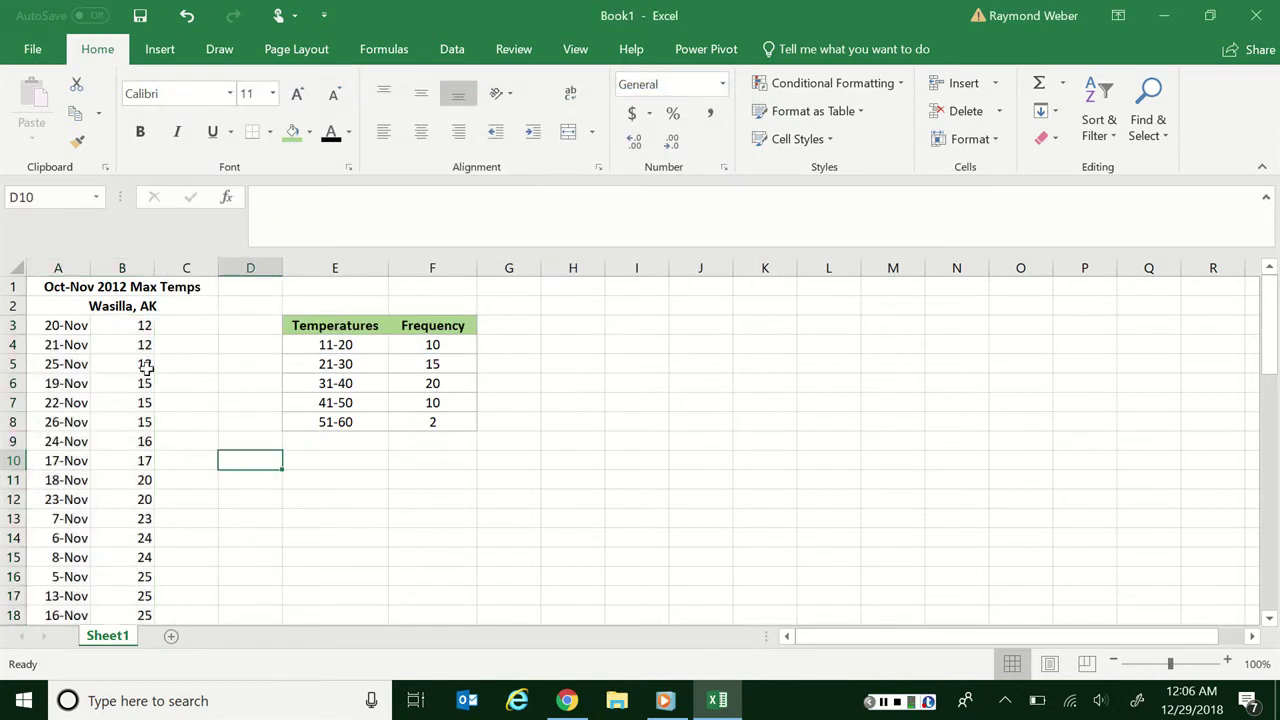
pyautogui.click(130, 327)
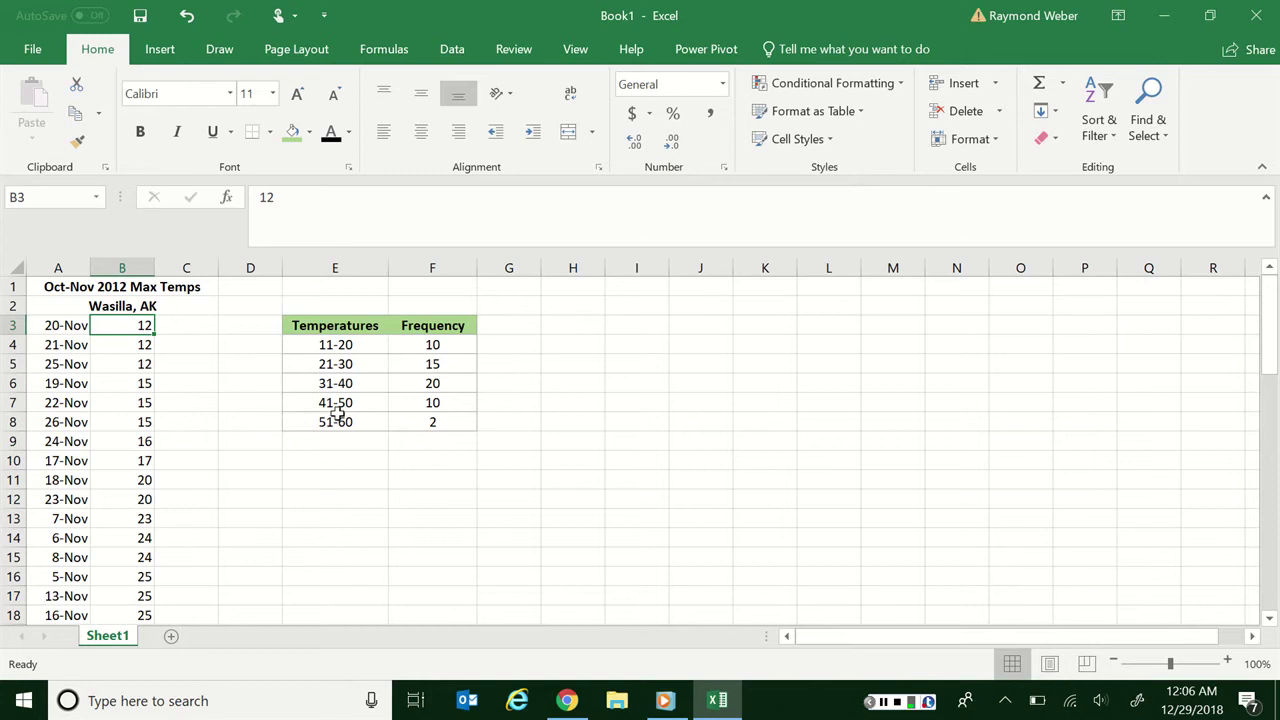
pyautogui.rightClick(157, 520)
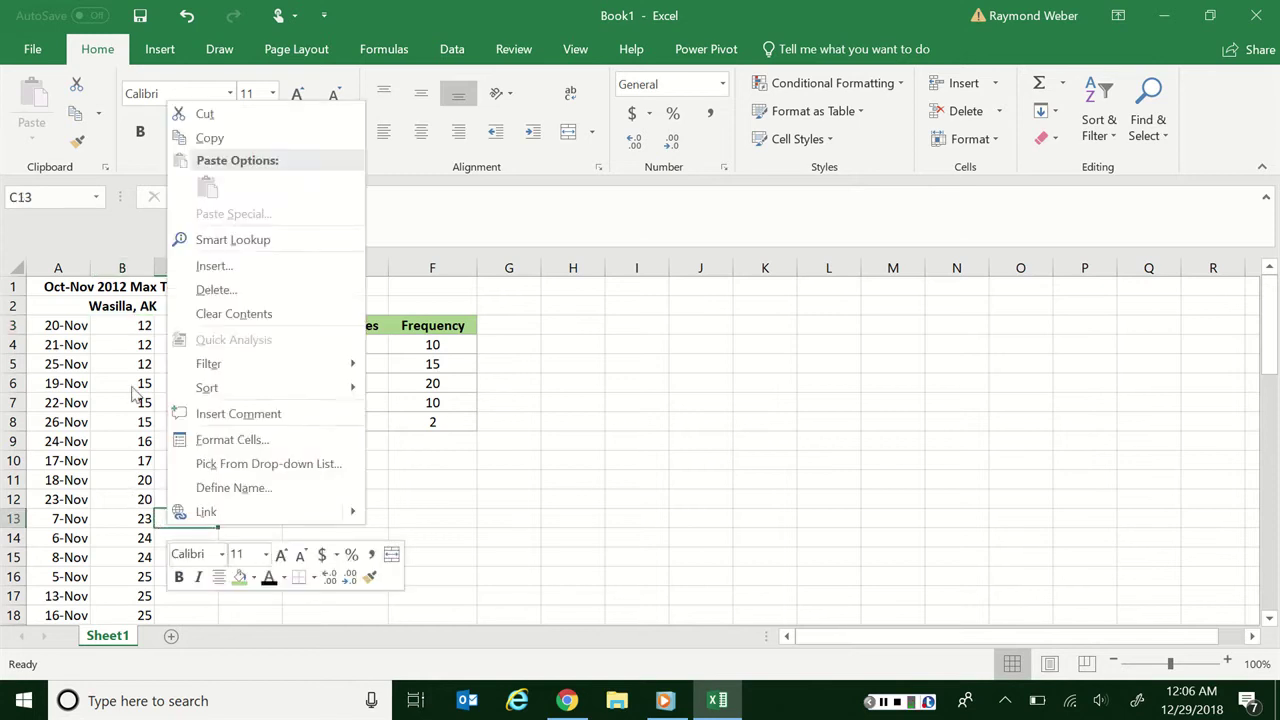
pyautogui.click(136, 327)
pyautogui.click(136, 327)
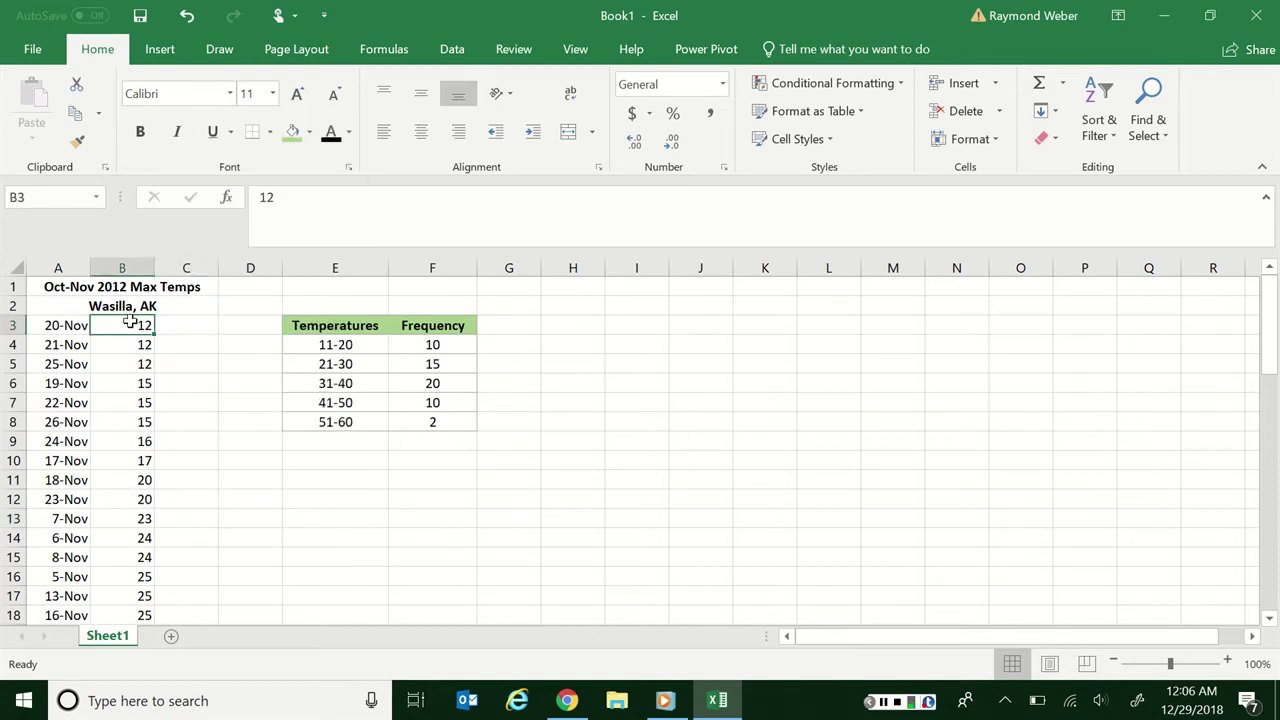
pyautogui.keyDown('shift'); pyautogui.click(134, 500); pyautogui.keyUp('shift')
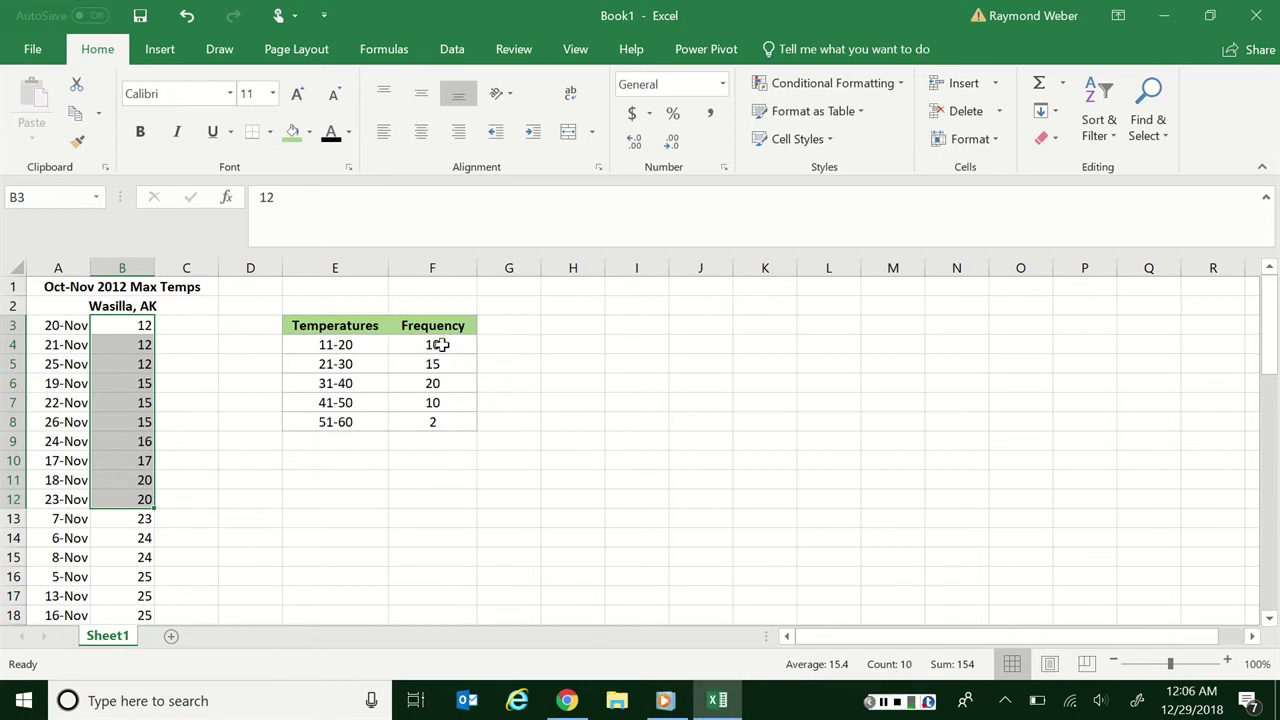
pyautogui.click(118, 518)
pyautogui.click(116, 536)
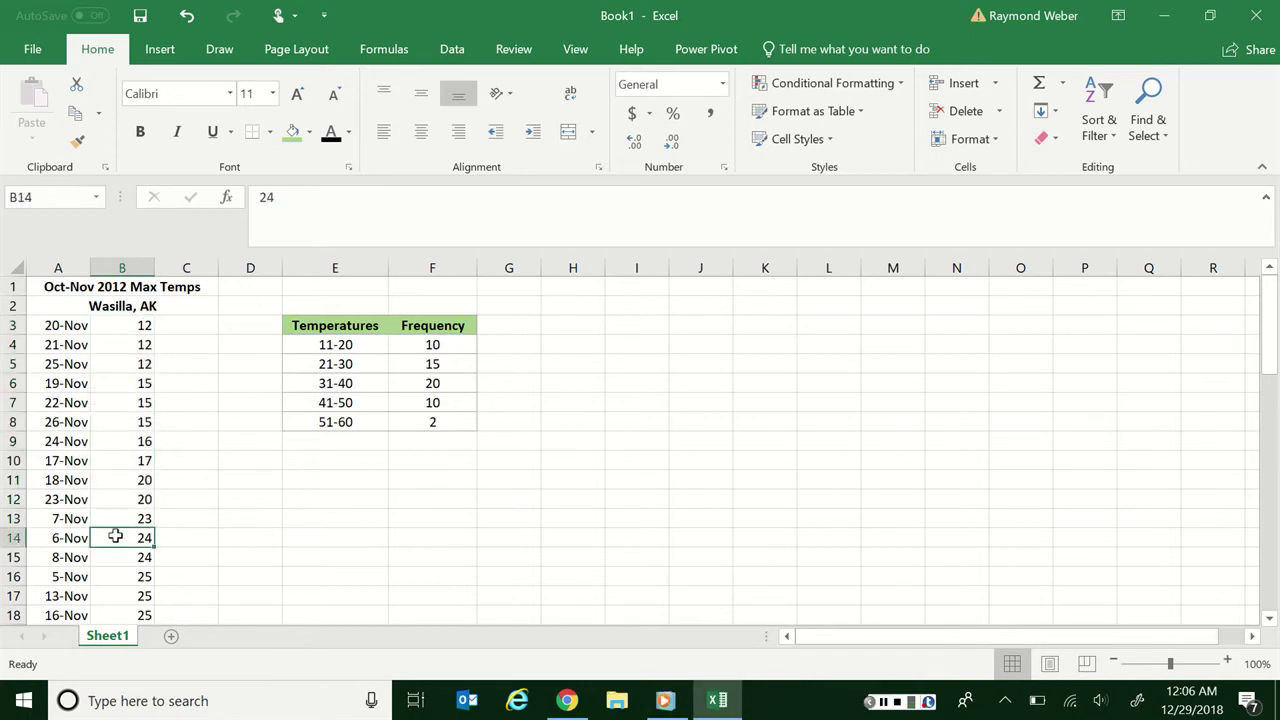
pyautogui.scroll(-5, 165, 551)
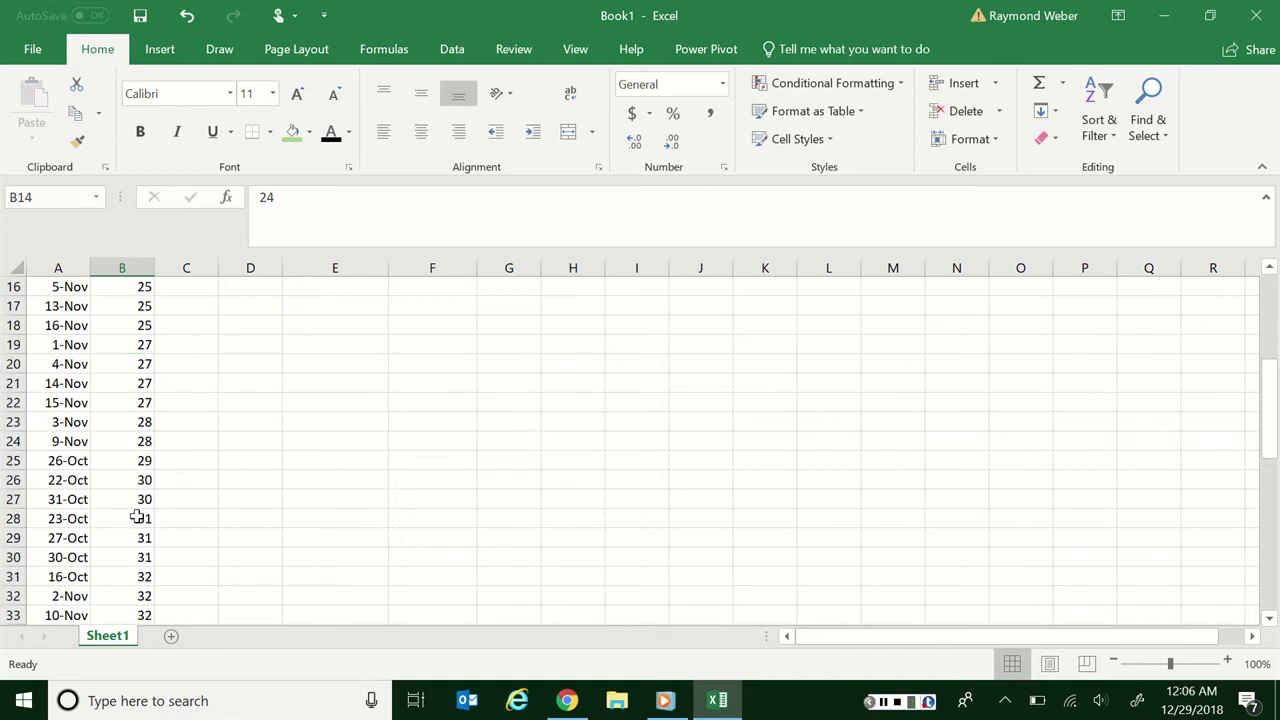
pyautogui.keyDown('shift'); pyautogui.click(137, 499); pyautogui.keyUp('shift')
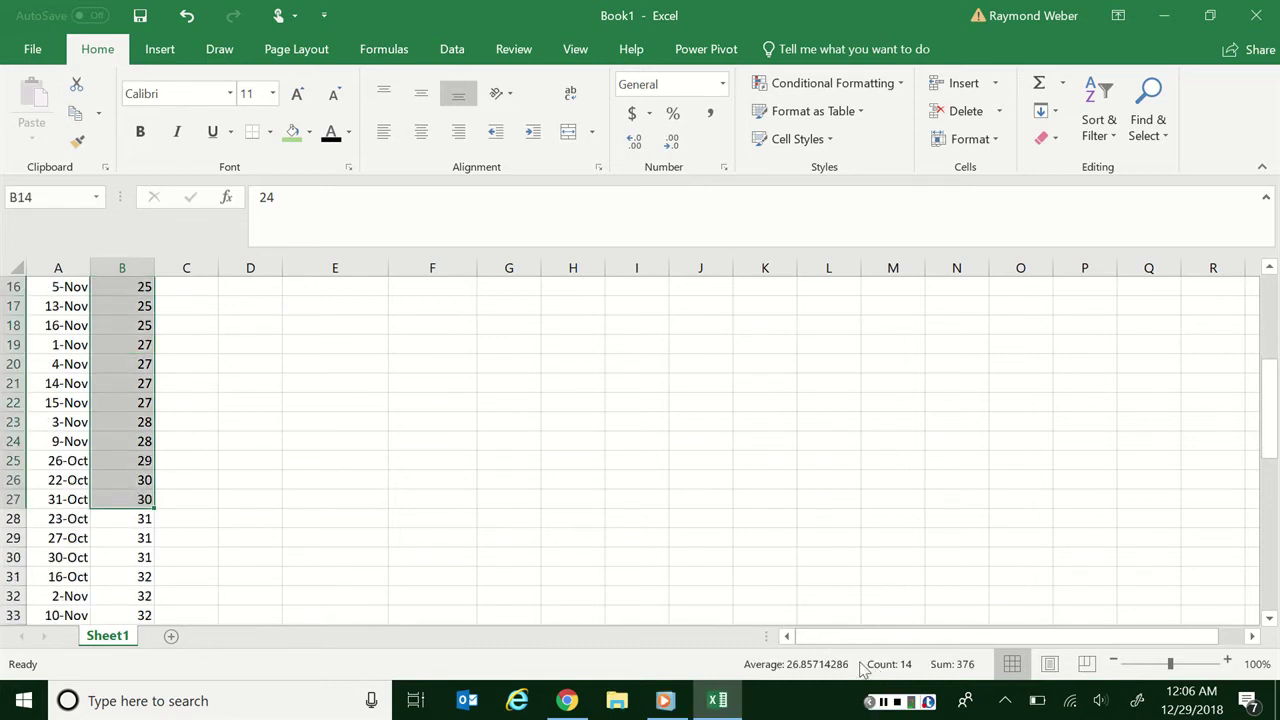
pyautogui.scroll(4, 180, 291)
pyautogui.click(140, 461)
pyautogui.scroll(-5, 140, 461)
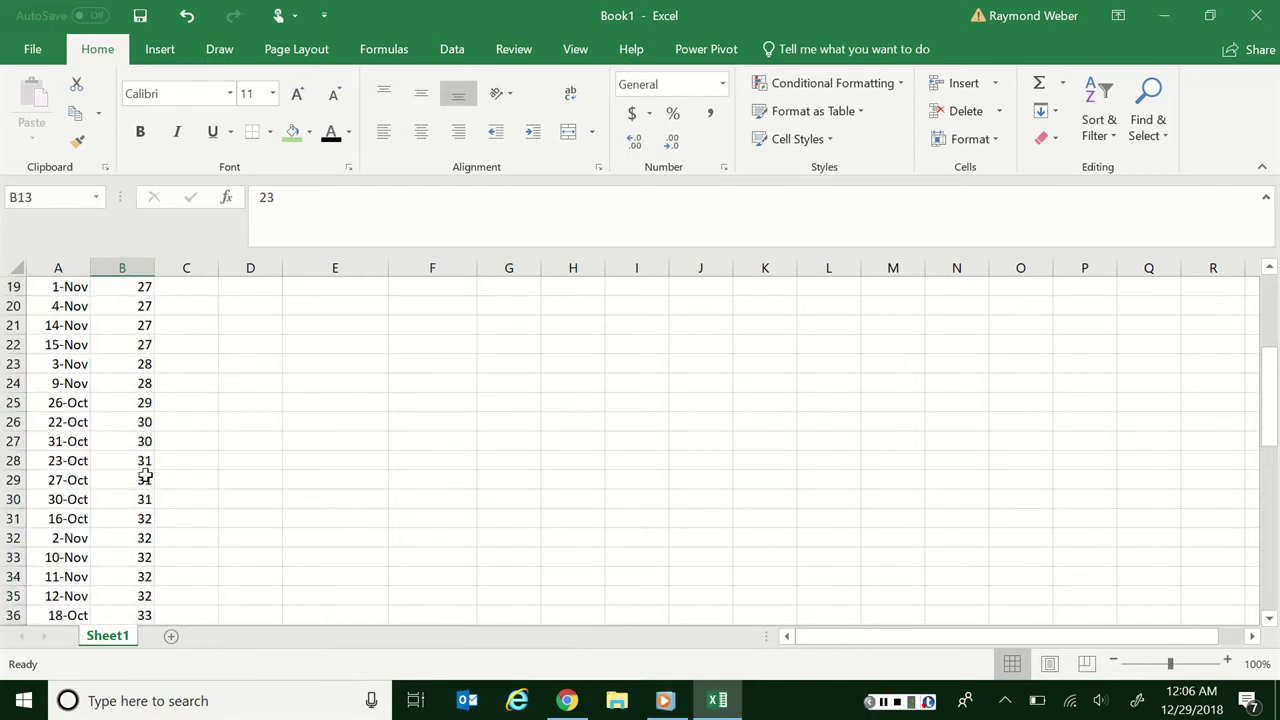
pyautogui.keyDown('shift'); pyautogui.click(133, 441); pyautogui.keyUp('shift')
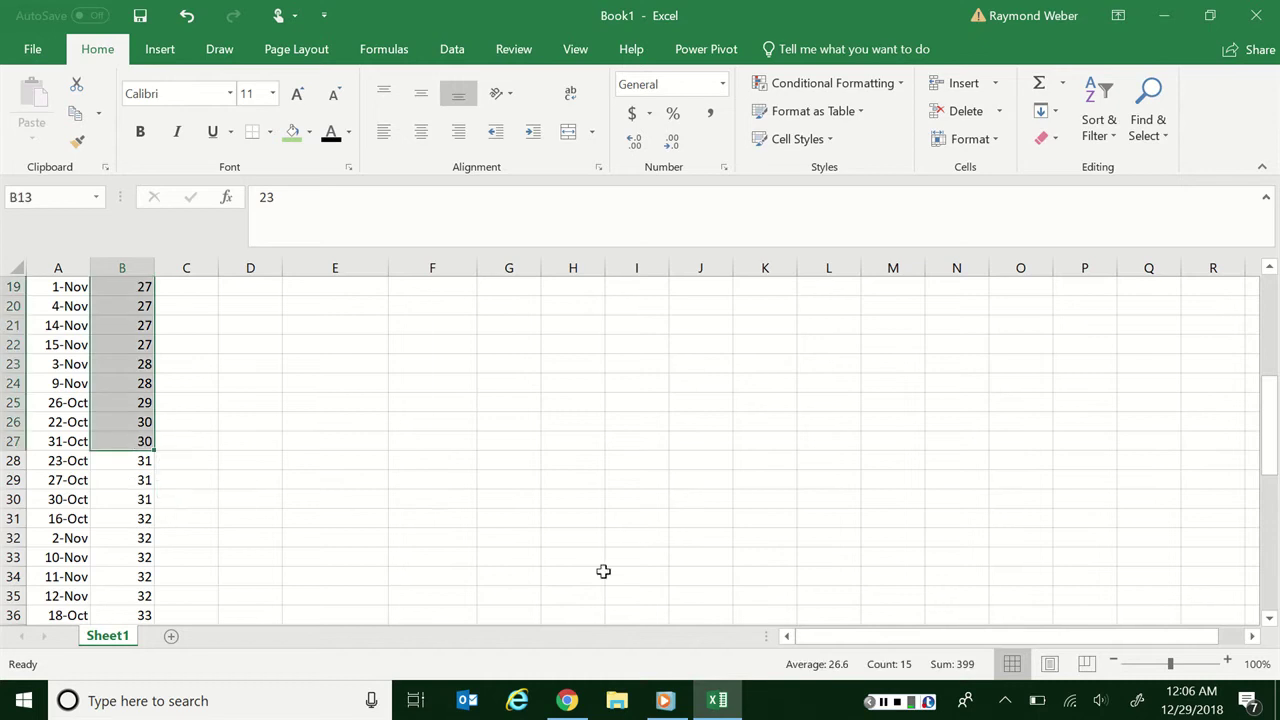
pyautogui.scroll(6, 603, 571)
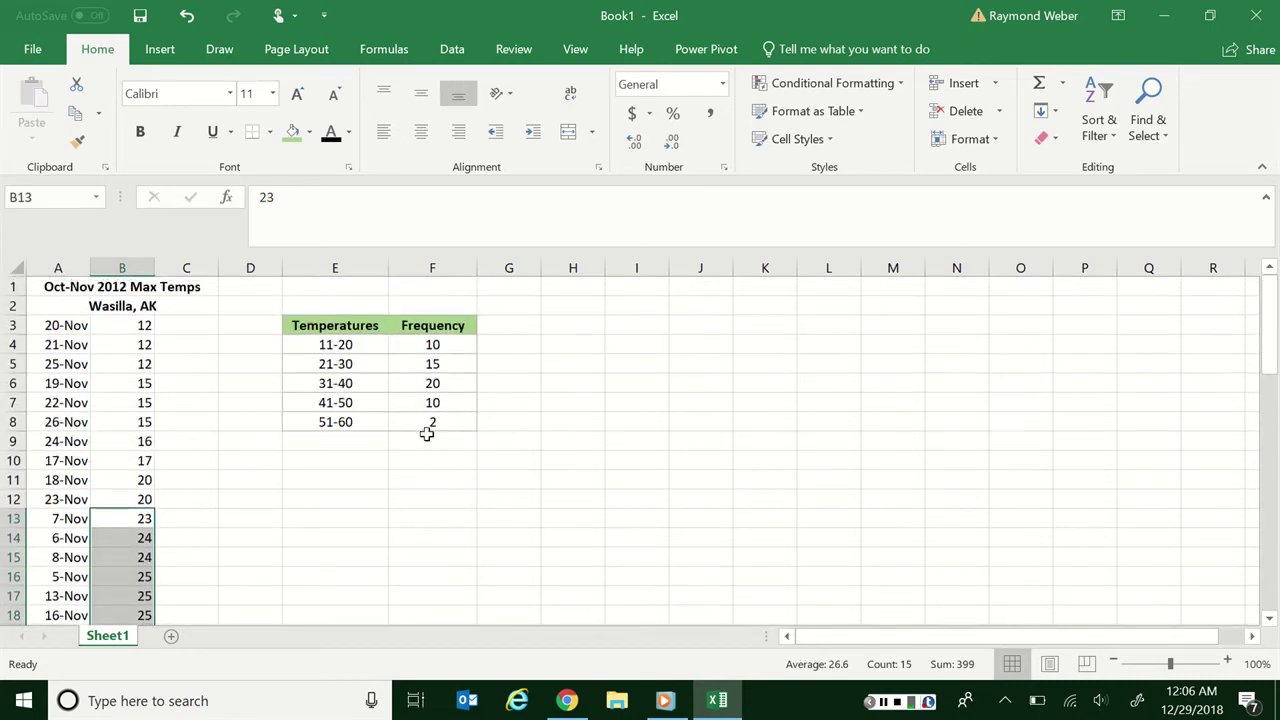
# - Total the Frequency values F4:F8 into F9 with AutoSum
pyautogui.click(429, 440)
pyautogui.write('=sum')
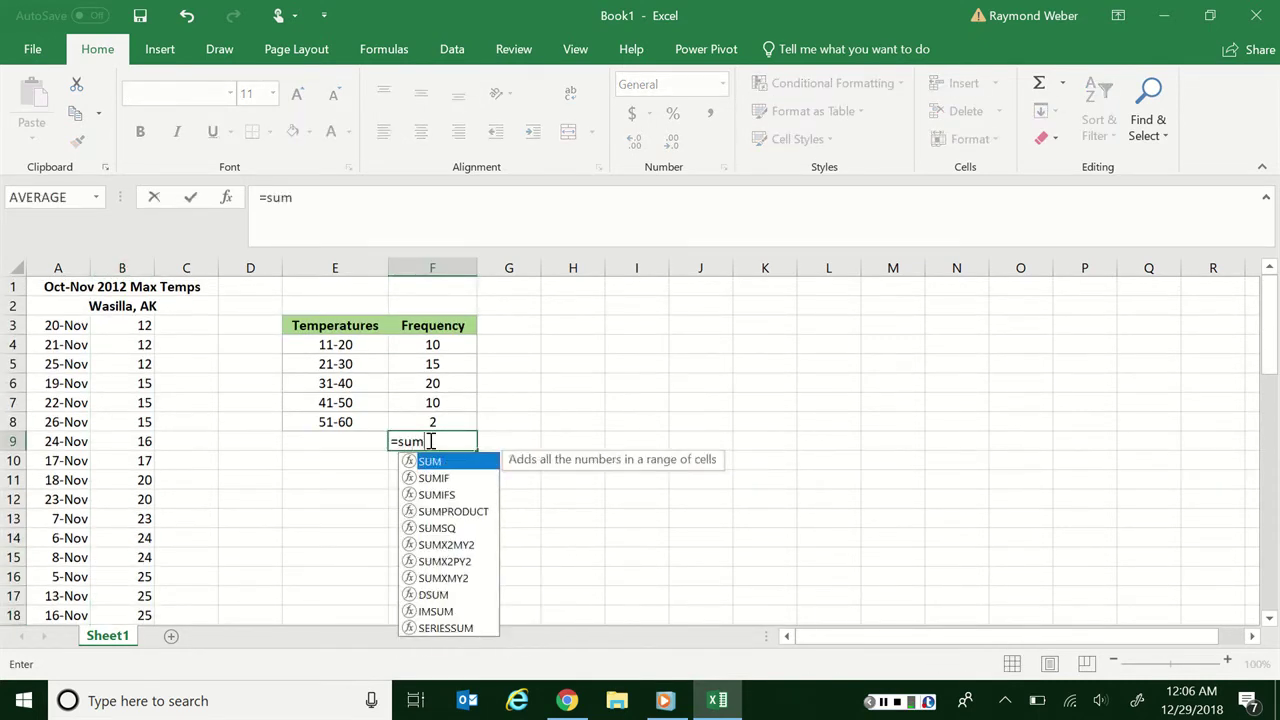
pyautogui.press('BackSpace')
pyautogui.press('BackSpace')
pyautogui.press('BackSpace')
pyautogui.press('BackSpace')
pyautogui.press('Escape')
pyautogui.click(509, 497)
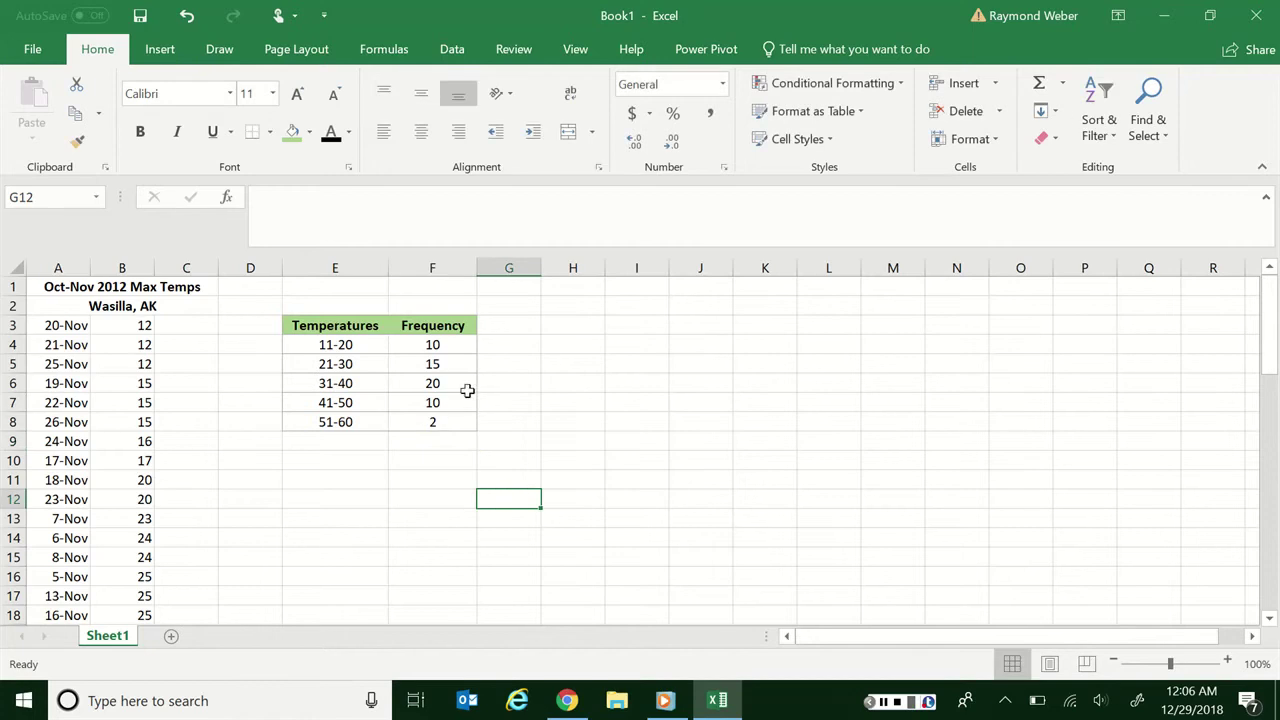
pyautogui.moveTo(432, 344); pyautogui.dragTo(432, 422)
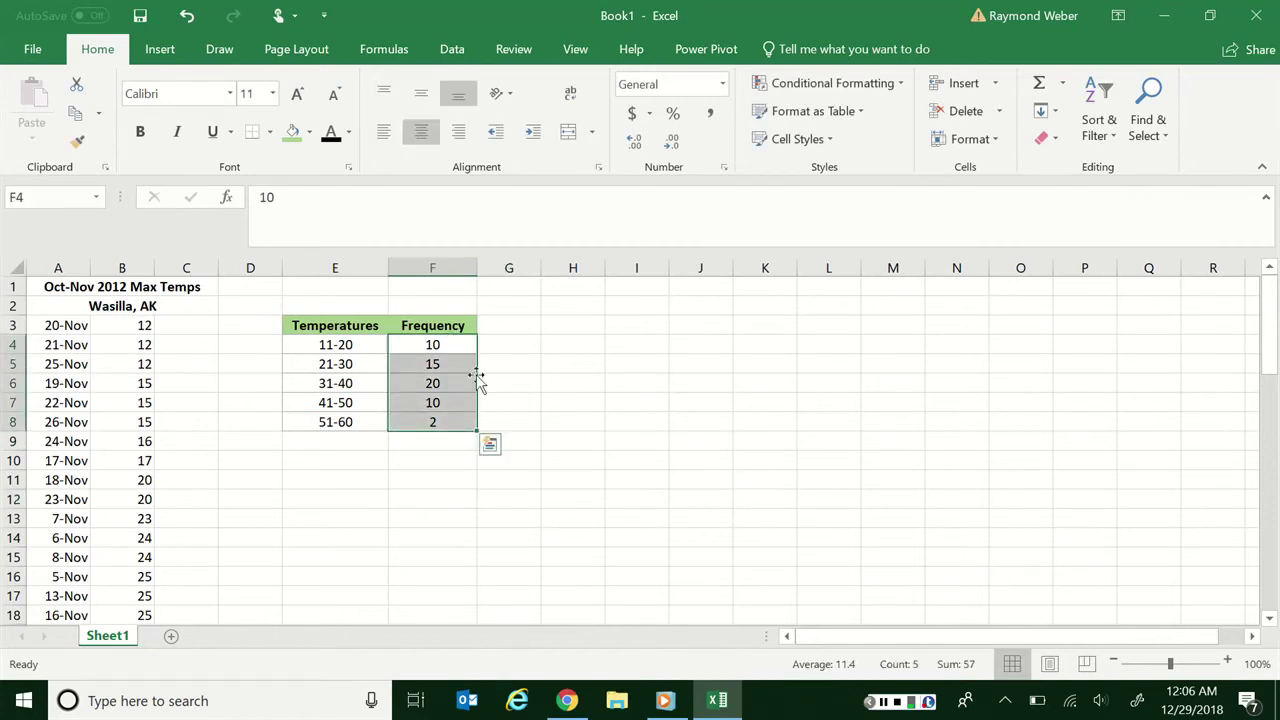
pyautogui.click(1039, 85)
pyautogui.moveTo(494, 535); pyautogui.dragTo(486, 515)
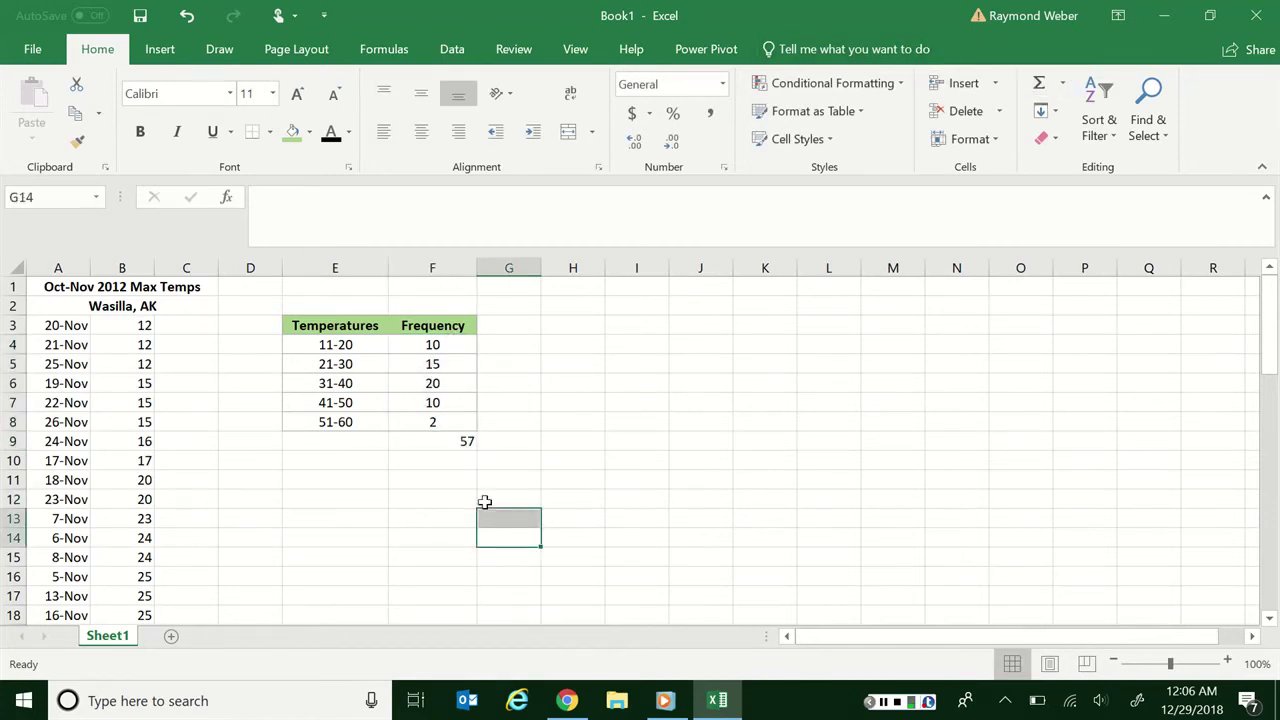
# - Select temperatures B3:B59 to confirm a count of 57 matching the F9 total
pyautogui.click(145, 330)
pyautogui.scroll(-17, 169, 574)
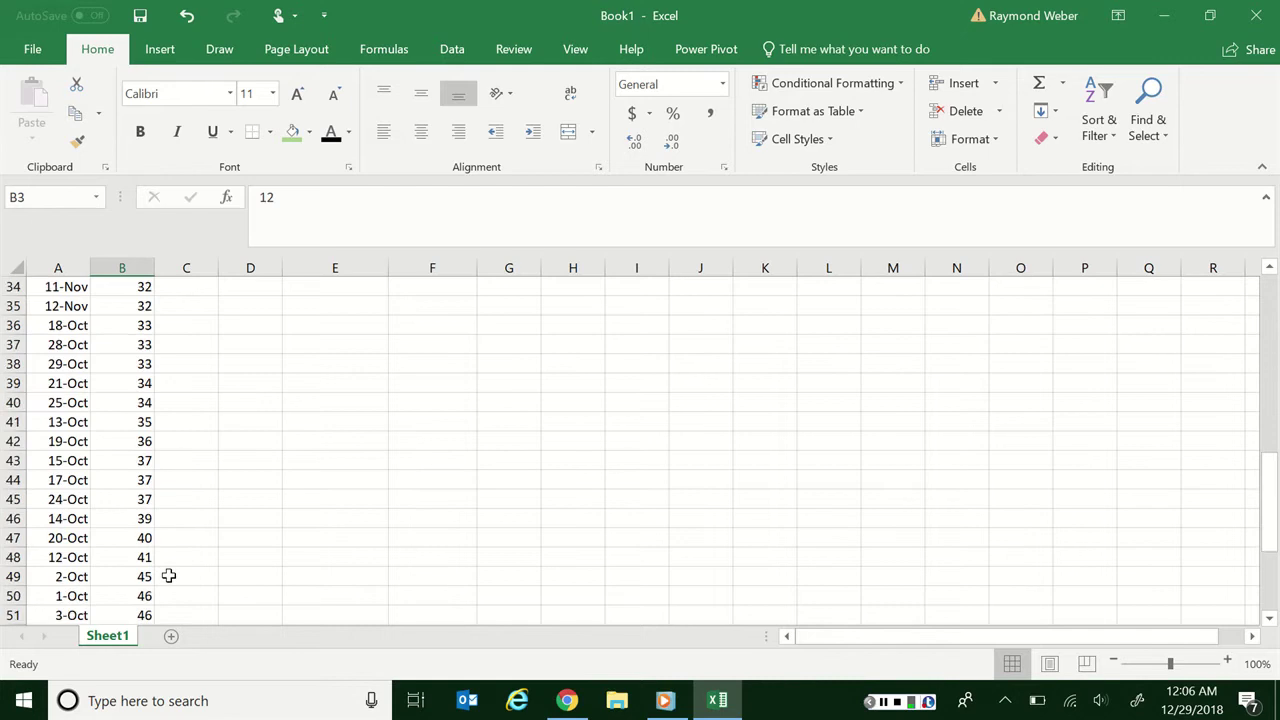
pyautogui.keyDown('shift'); pyautogui.click(137, 422); pyautogui.keyUp('shift')
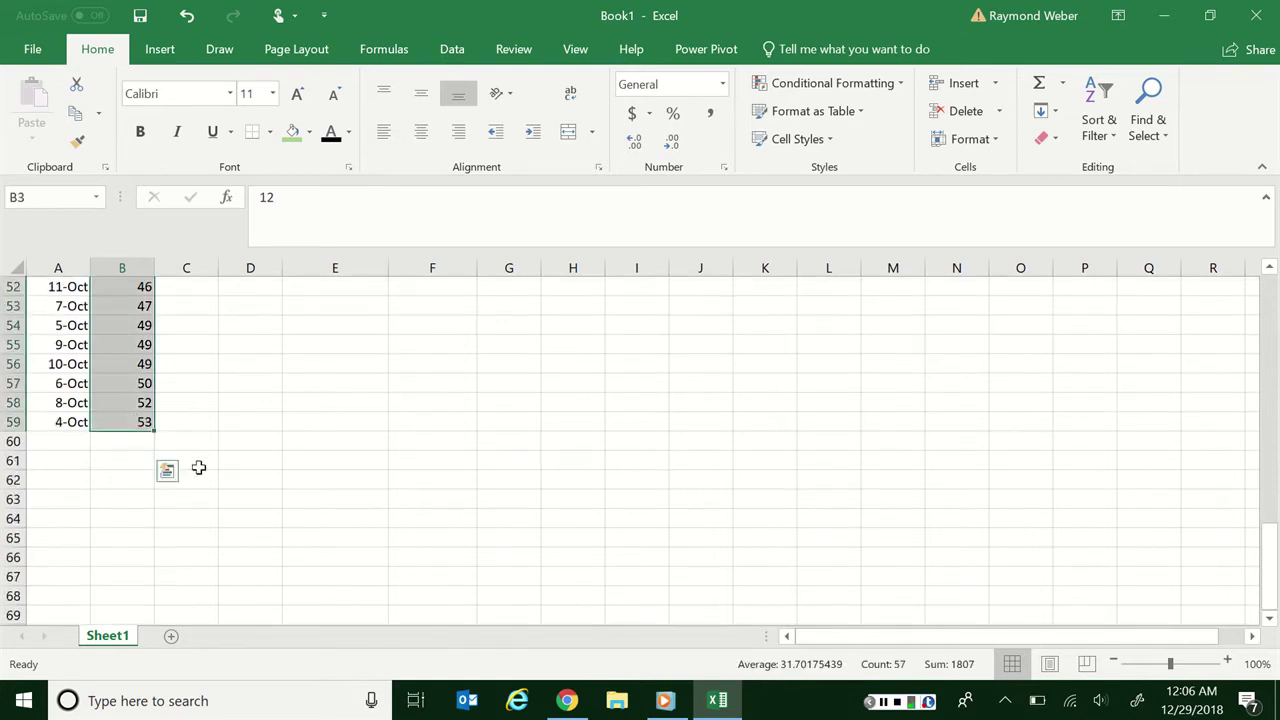
pyautogui.scroll(17, 234, 466)
pyautogui.click(452, 441)
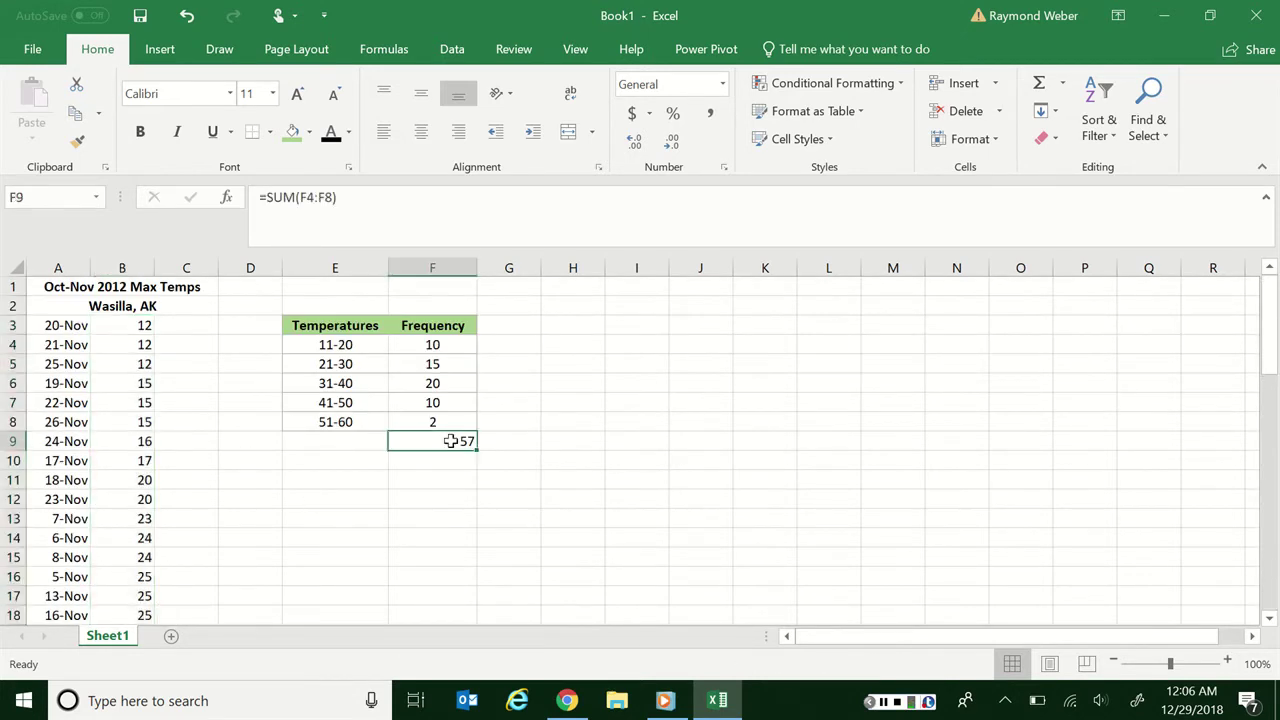
# - Delete the F9 total and insert a clustered column chart of the E3:F8 frequency table
pyautogui.press('Delete')
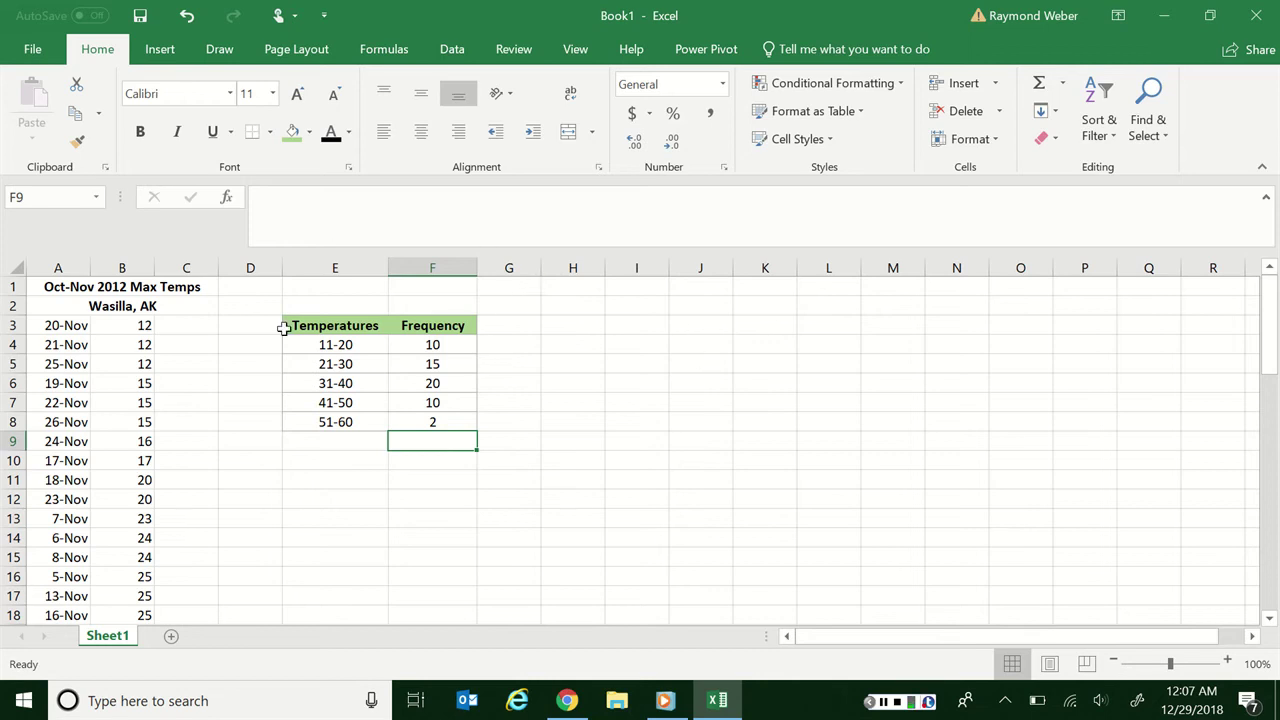
pyautogui.moveTo(330, 326); pyautogui.dragTo(420, 422)
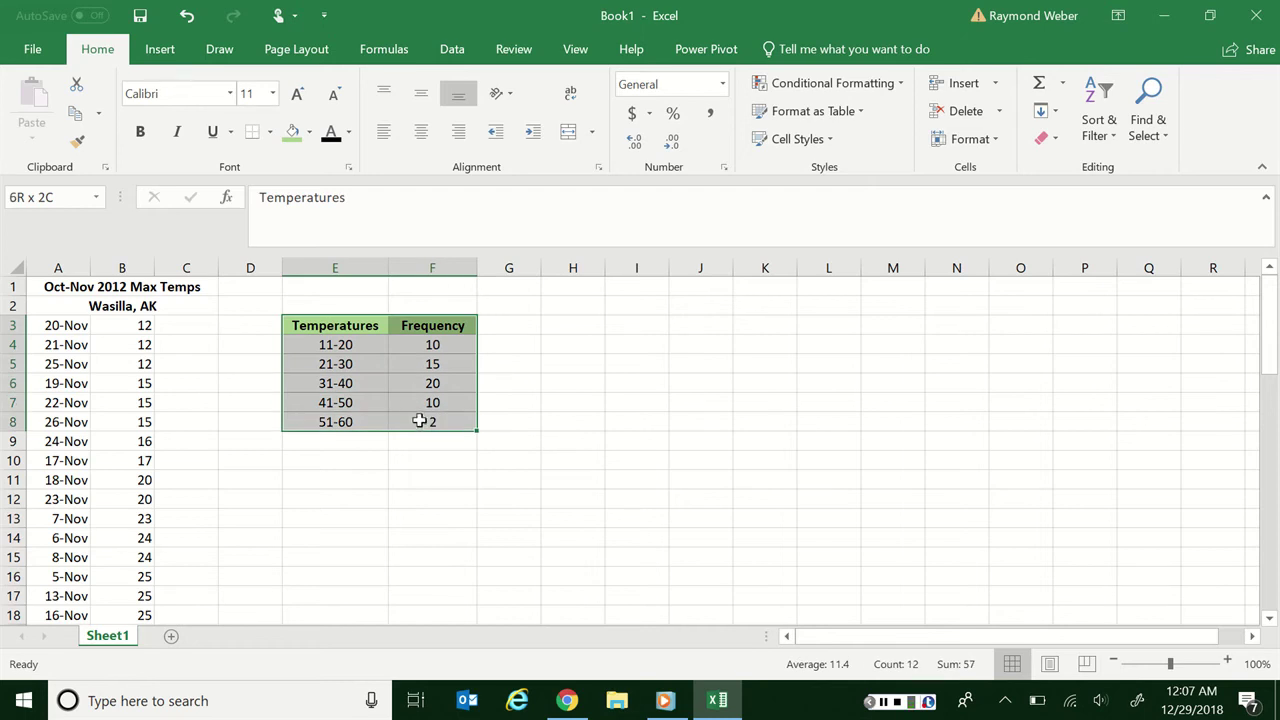
pyautogui.click(162, 52)
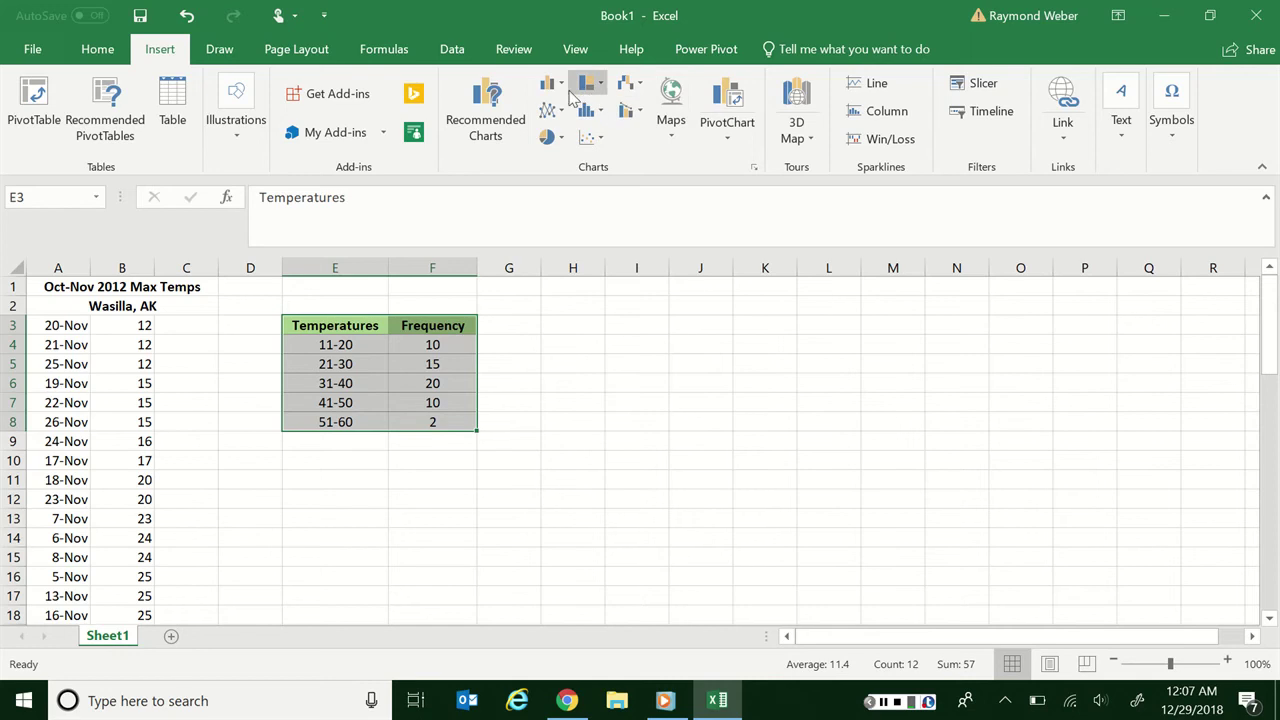
pyautogui.click(562, 88)
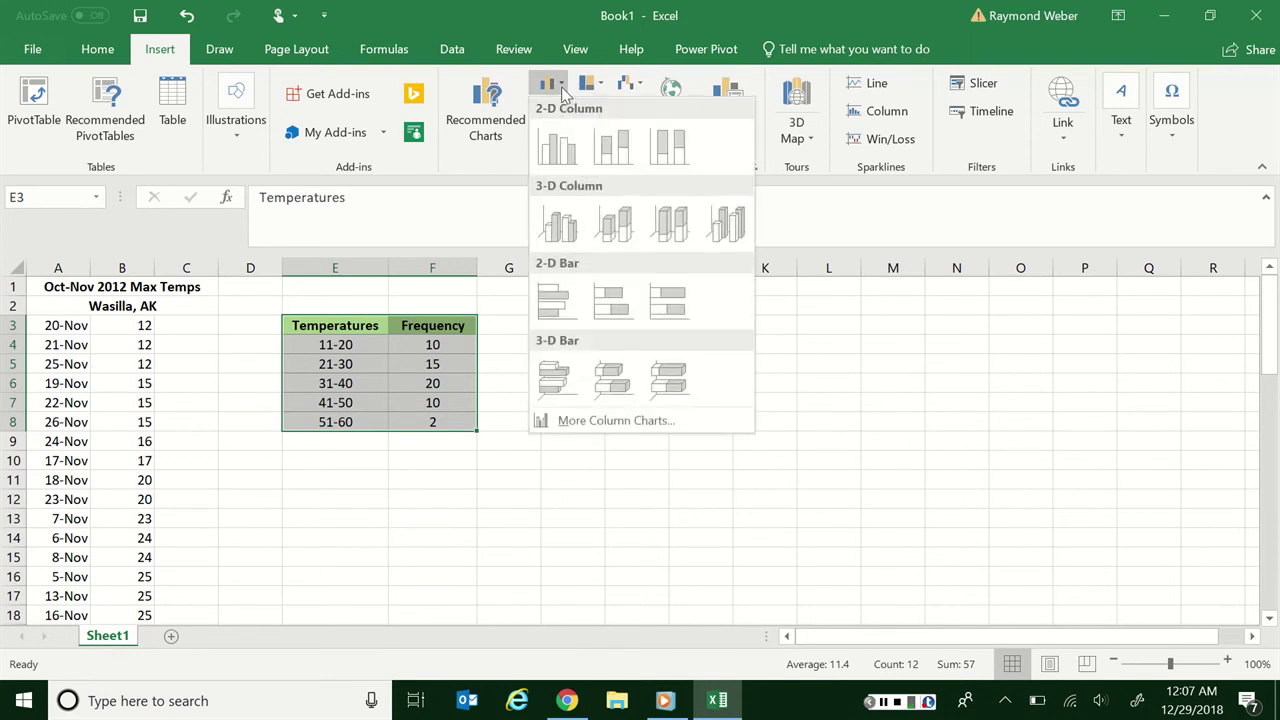
pyautogui.click(563, 148)
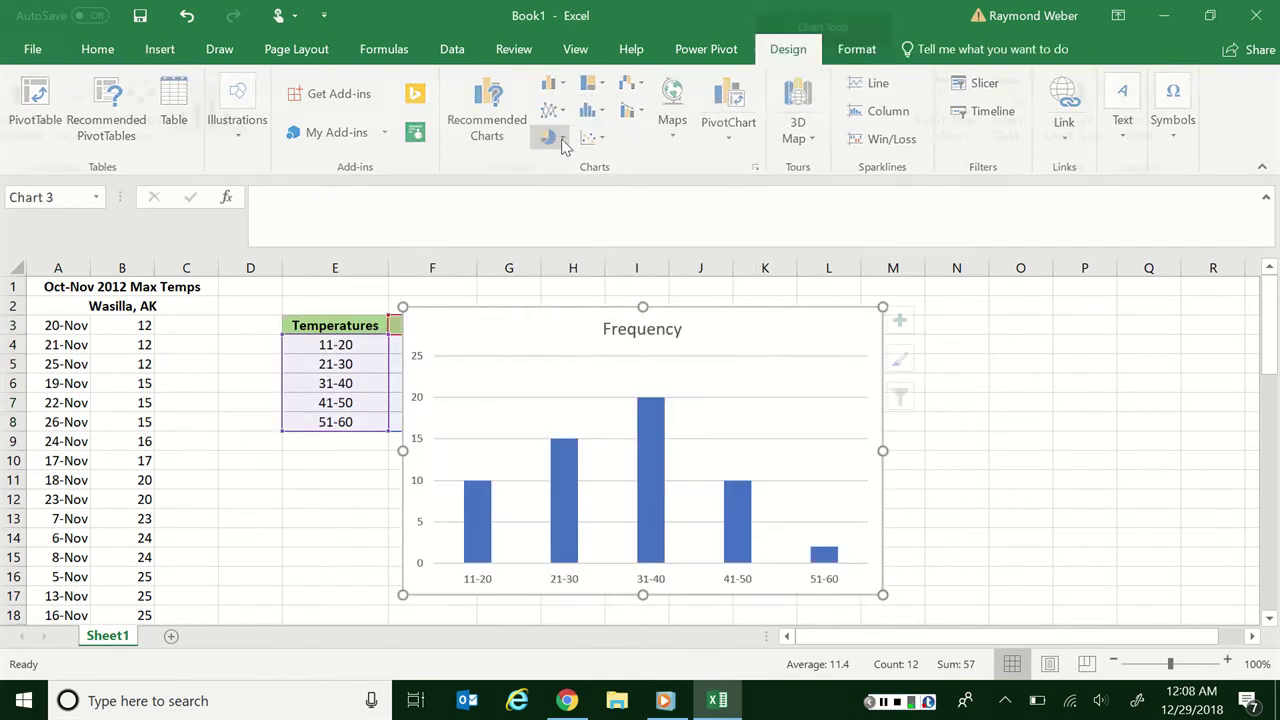
# - Set the chart bars' Gap Width to 0% so they touch like a histogram
pyautogui.doubleClick(643, 447)
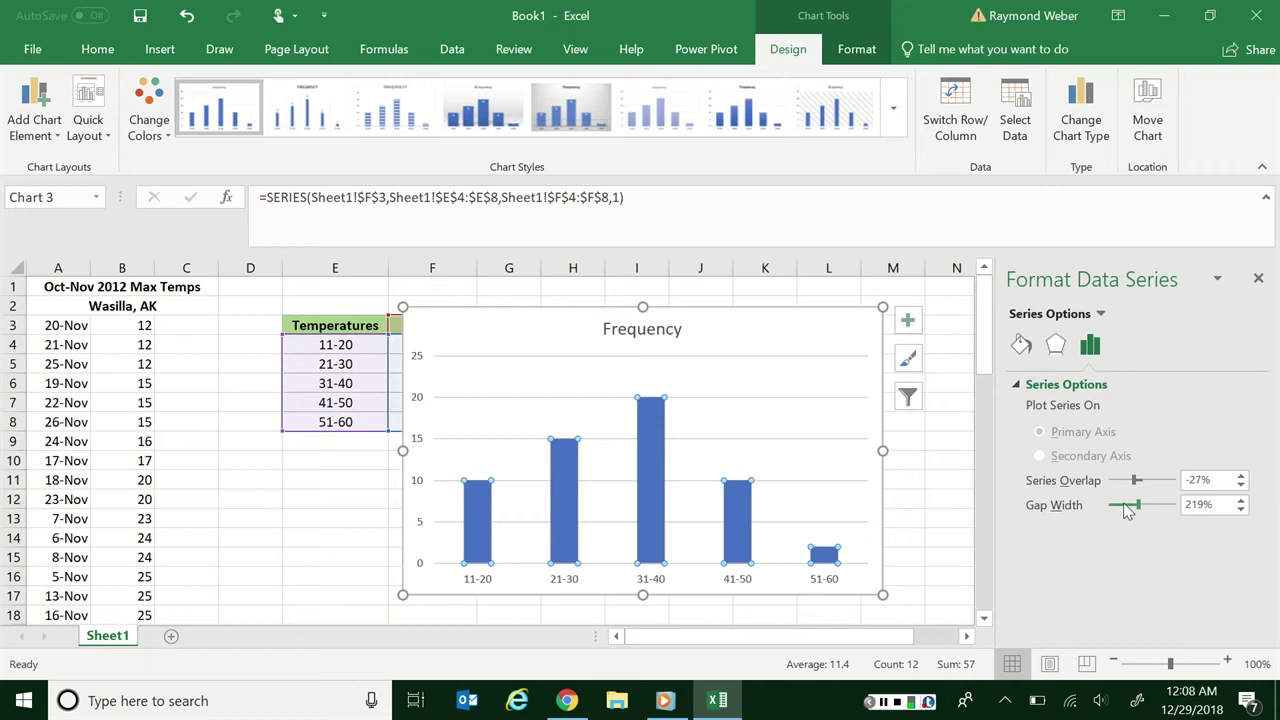
pyautogui.moveTo(1141, 504); pyautogui.dragTo(1100, 505)
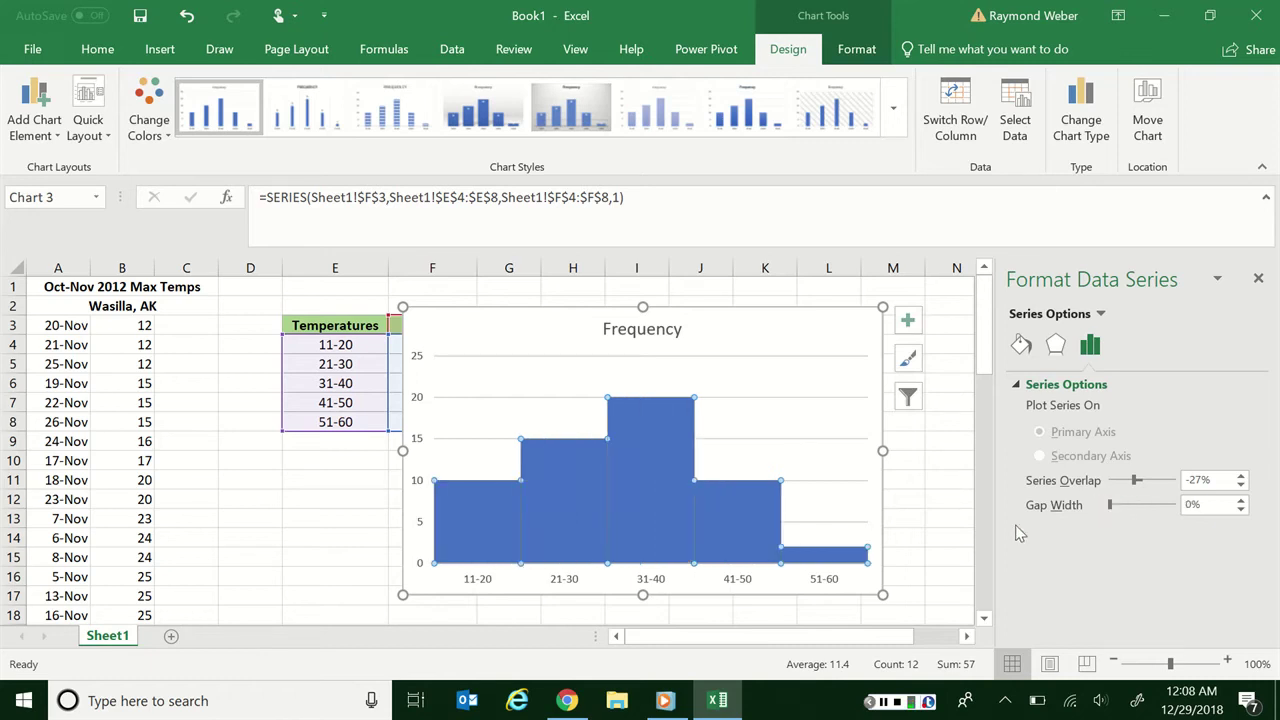
pyautogui.click(952, 536)
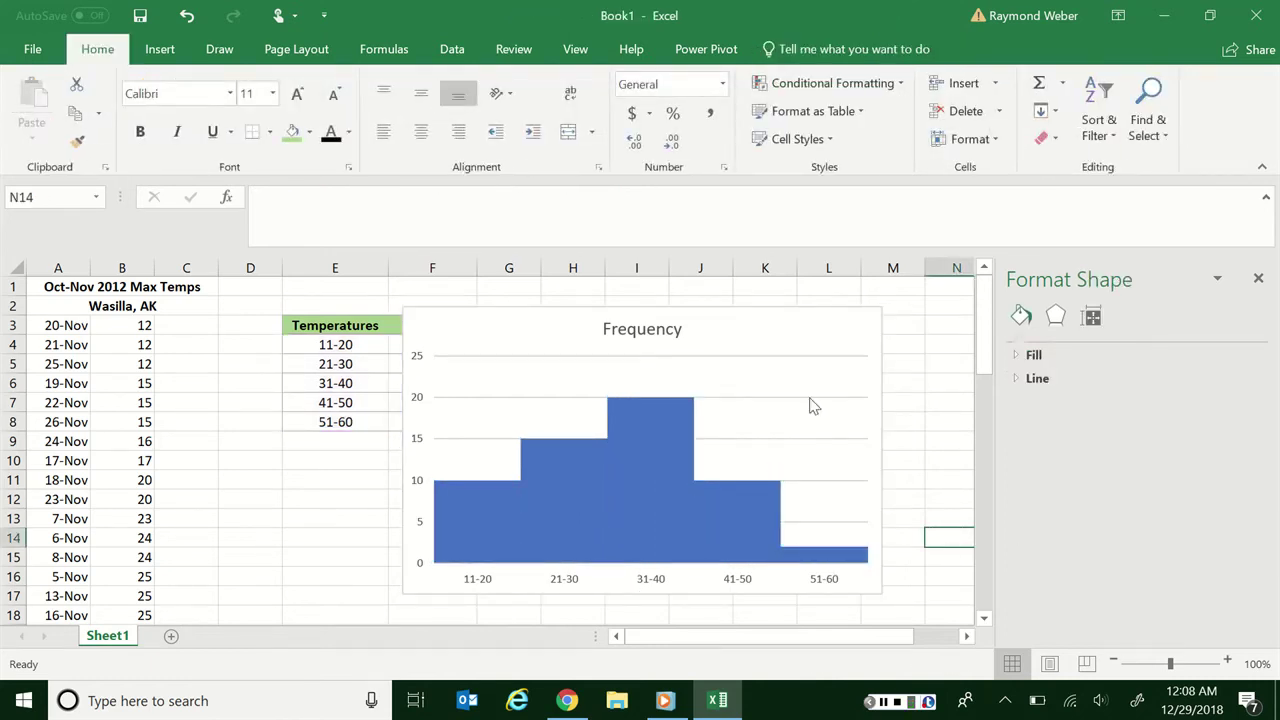
pyautogui.click(809, 360)
# - Replace the chart title 'Frequency' with 'Max Temps for Oct-Nov 2012'
pyautogui.click(676, 330)
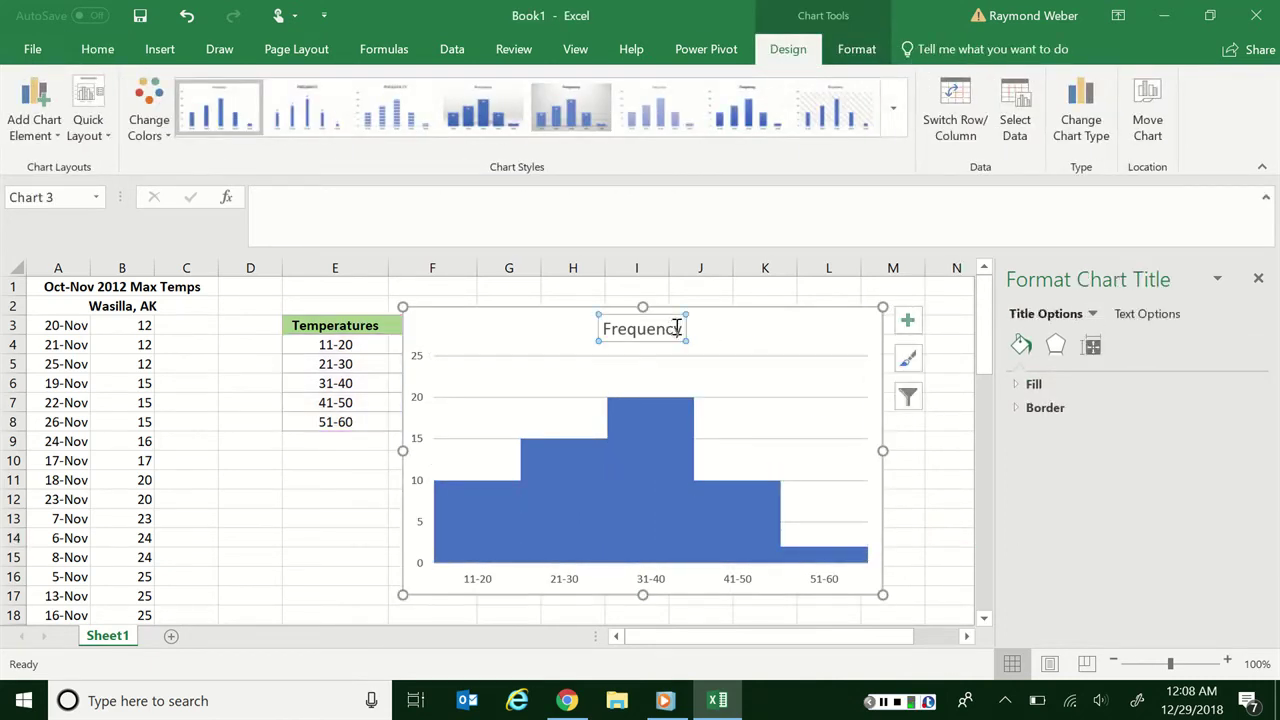
pyautogui.doubleClick(677, 330)
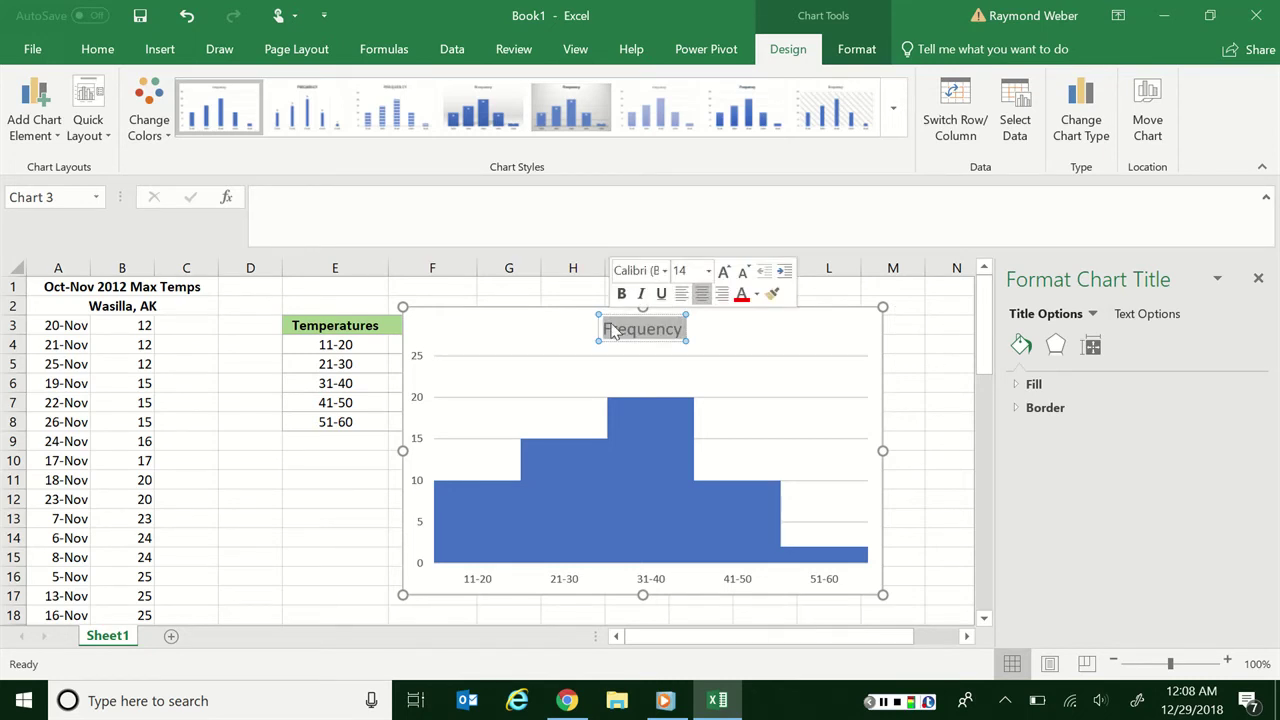
pyautogui.write('Max Tem')
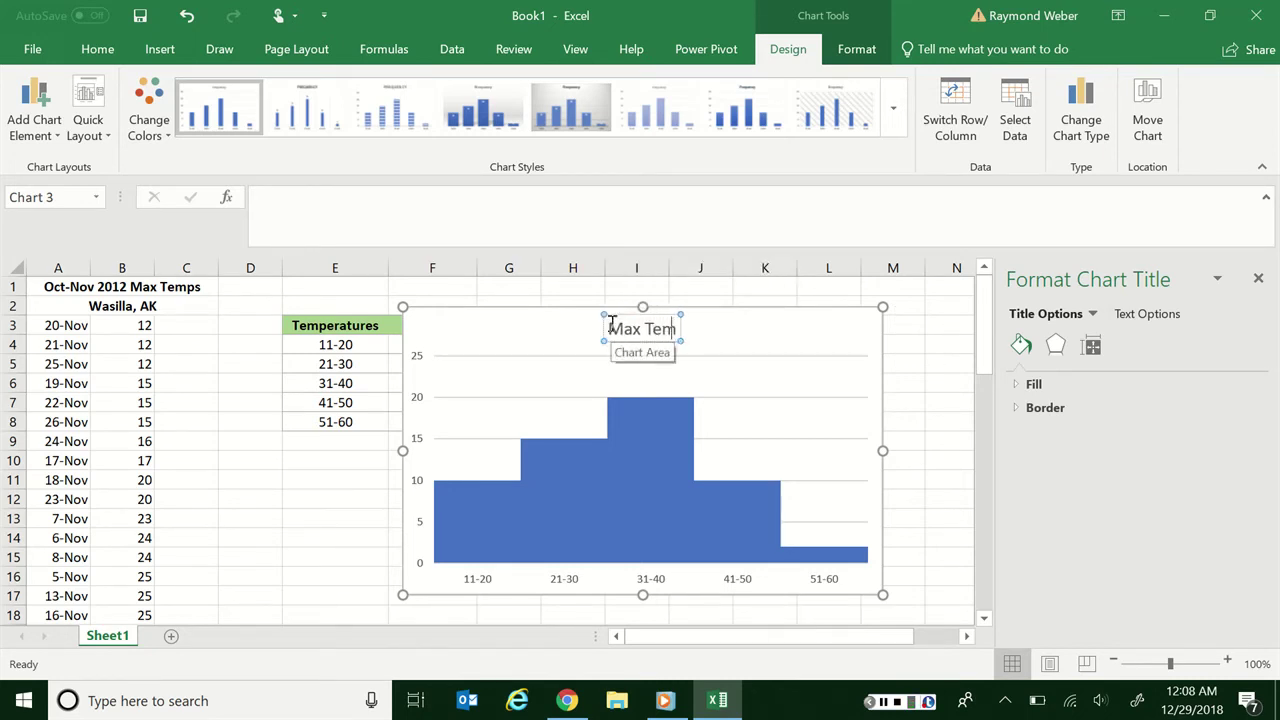
pyautogui.write('ps for Nov')
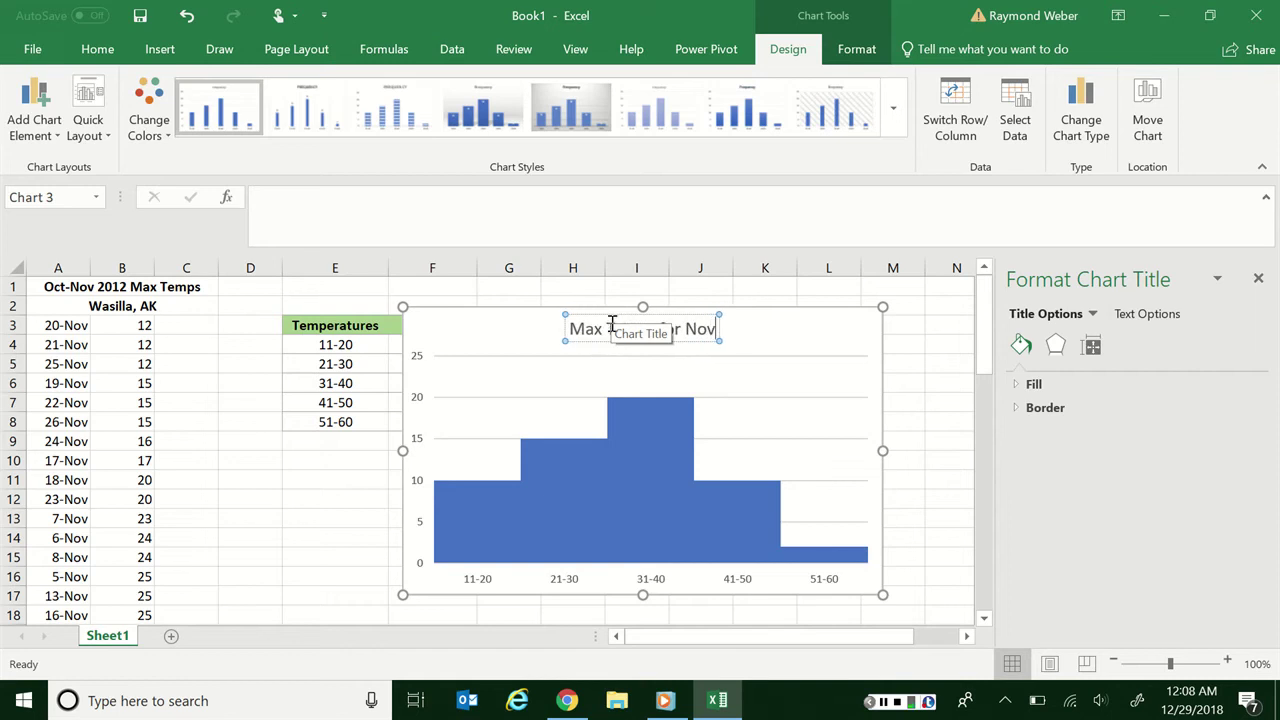
pyautogui.press('BackSpace')
pyautogui.press('BackSpace')
pyautogui.press('BackSpace')
pyautogui.write('Oct-Nov')
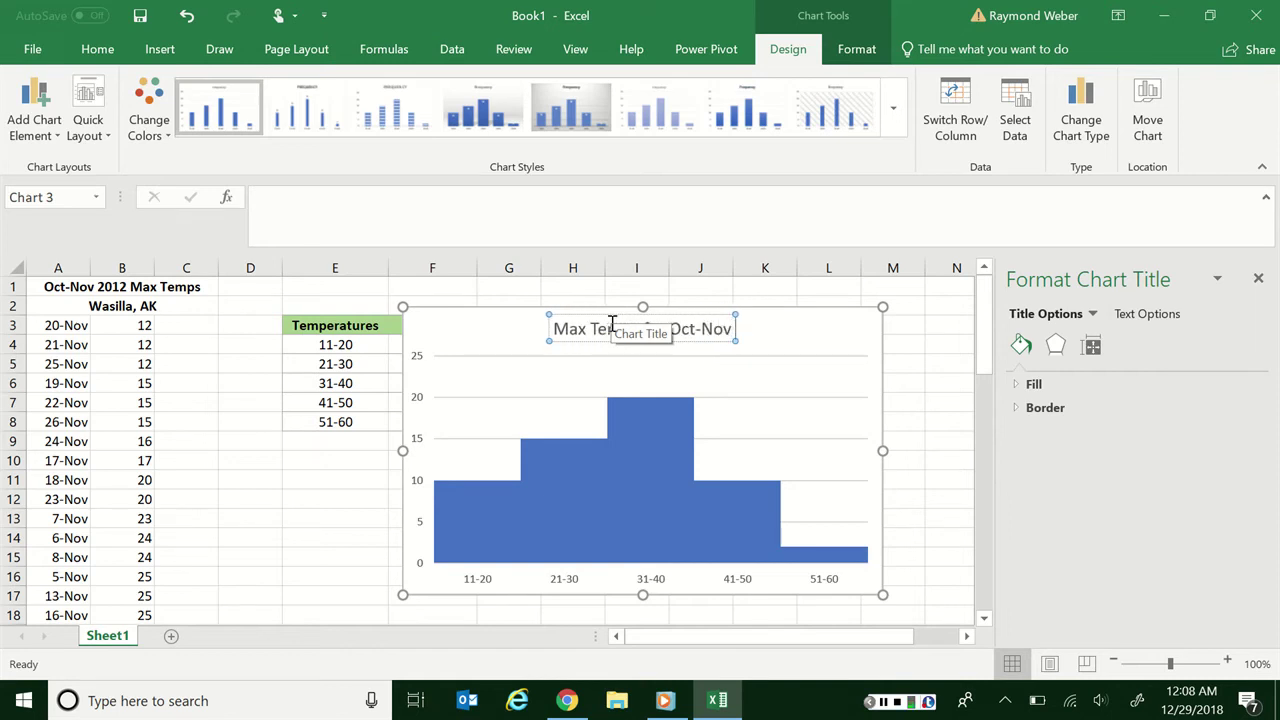
pyautogui.write(' 2012')
pyautogui.click(928, 357)
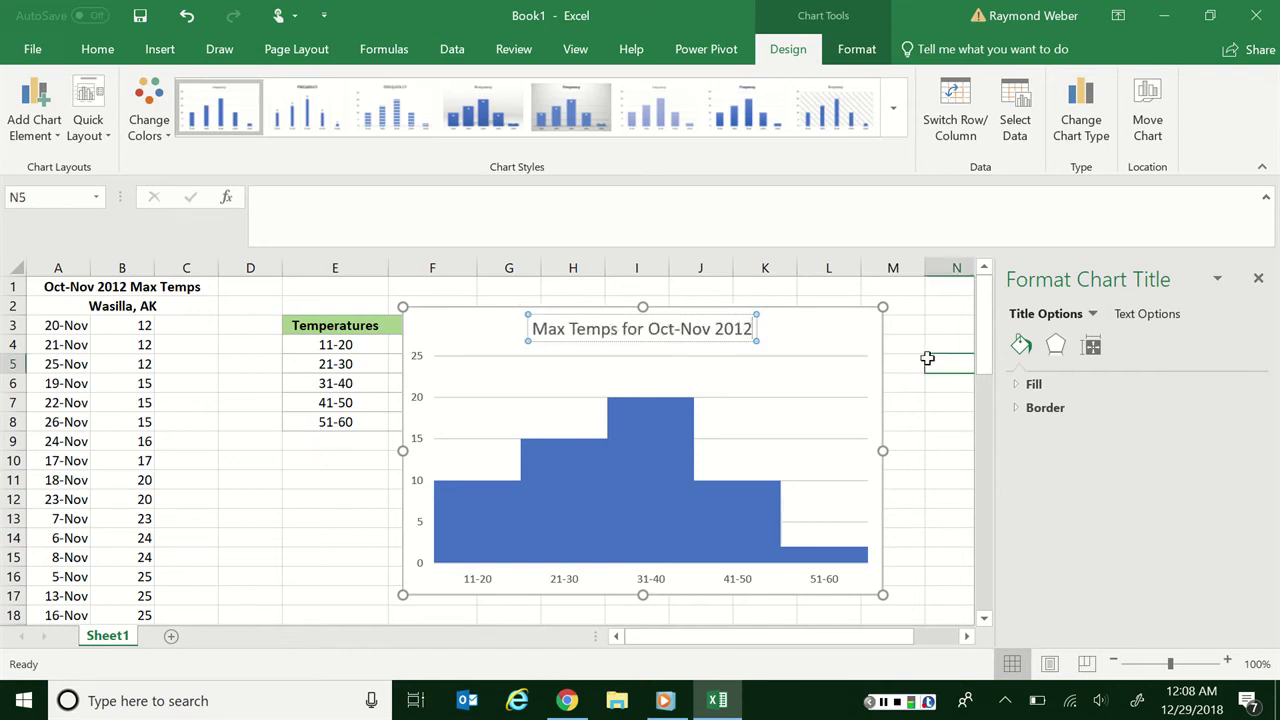
pyautogui.click(835, 337)
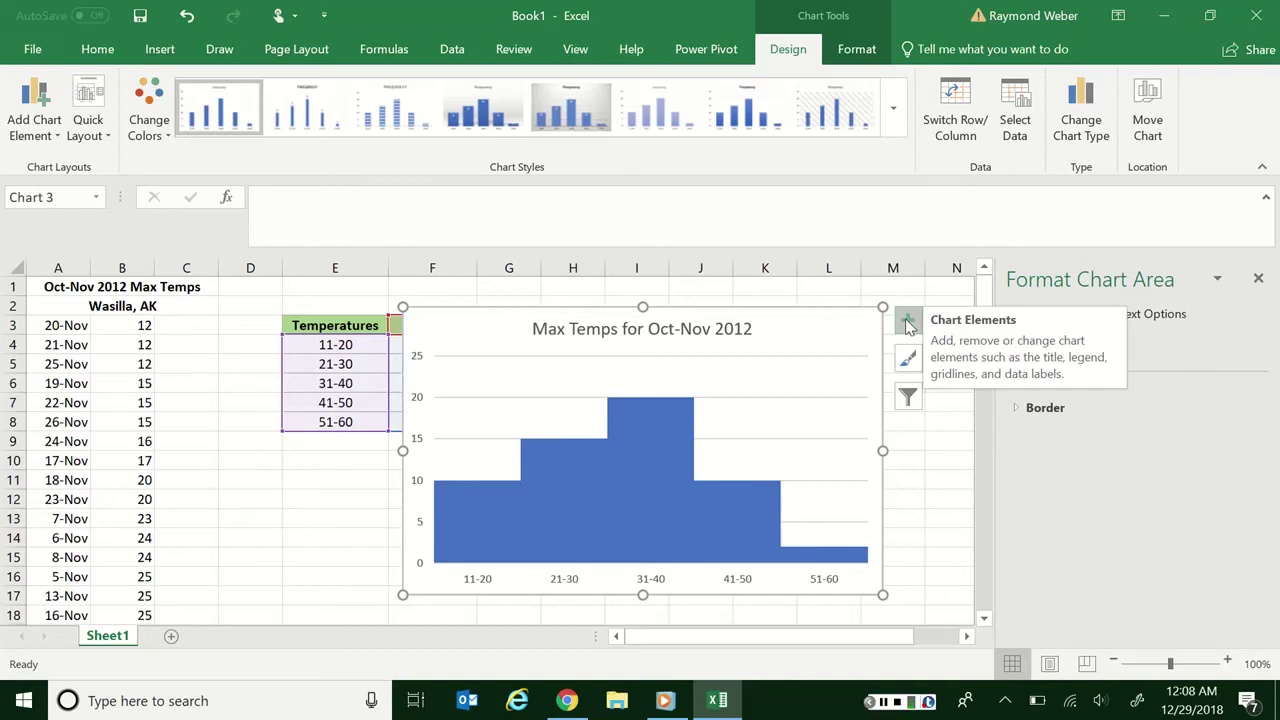
# - Add axis titles to the chart and label the horizontal axis 'Temperatures'
pyautogui.click(1258, 278)
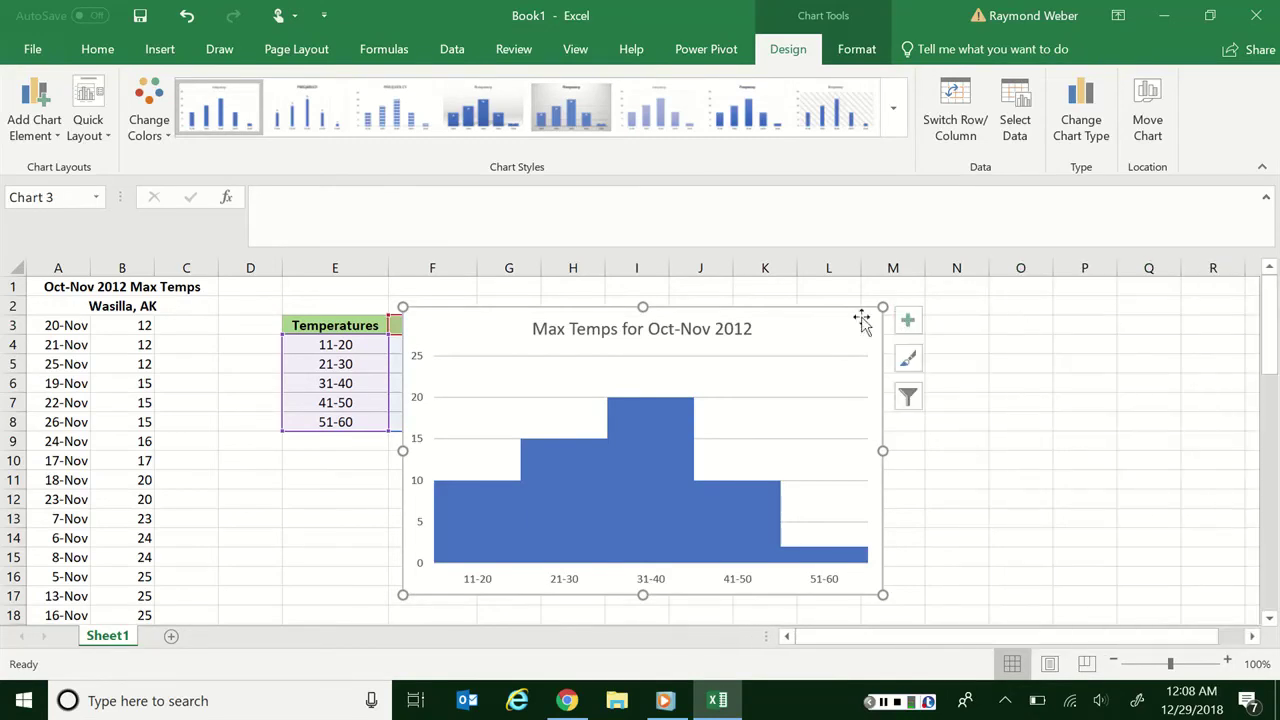
pyautogui.click(907, 321)
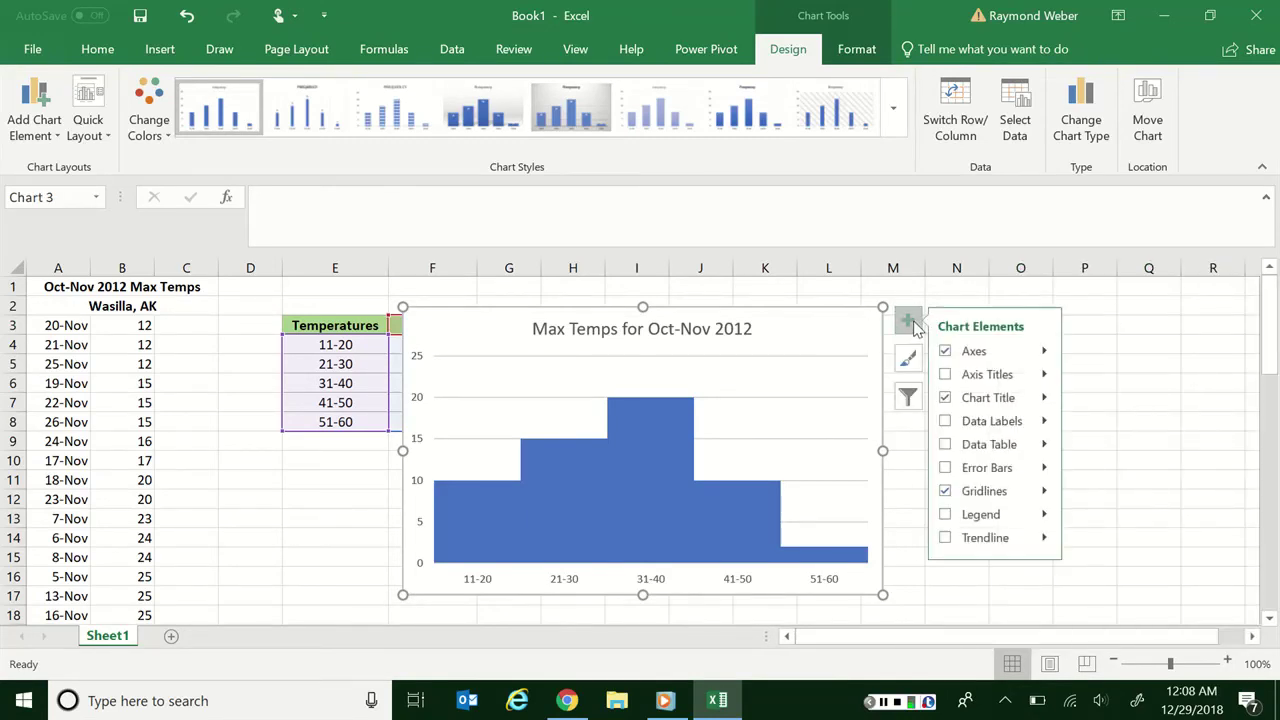
pyautogui.click(948, 375)
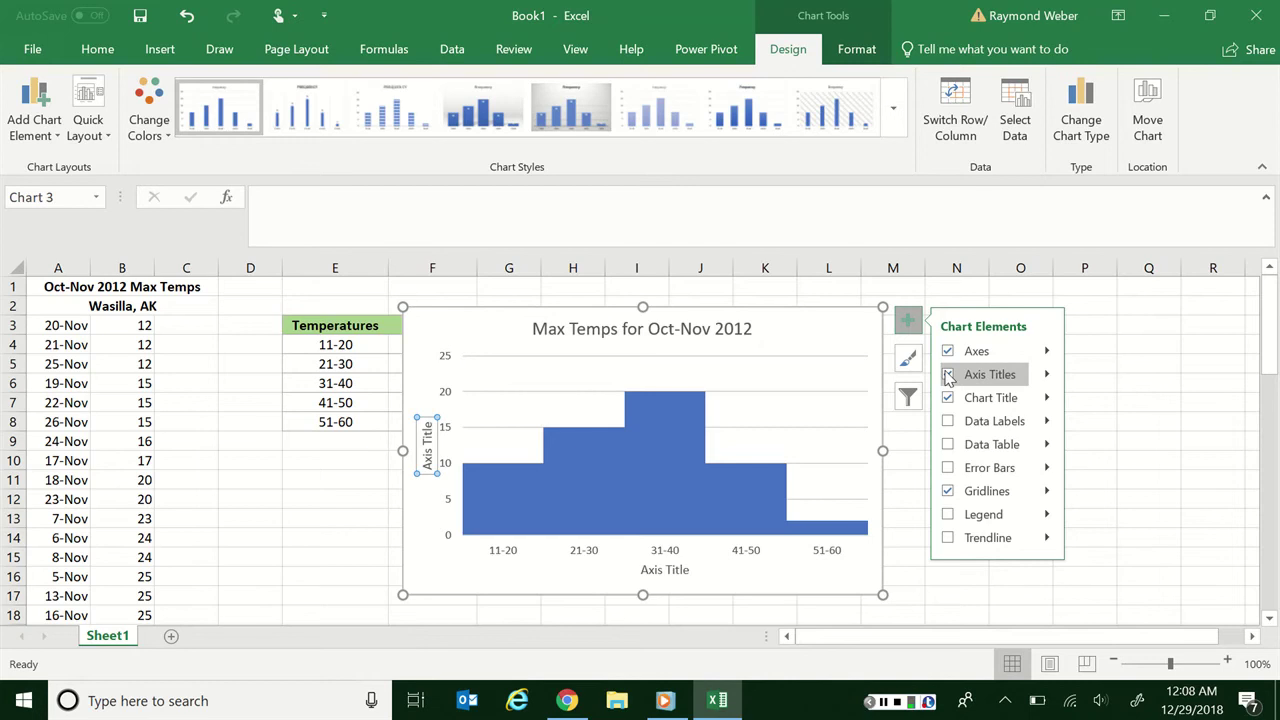
pyautogui.click(650, 569)
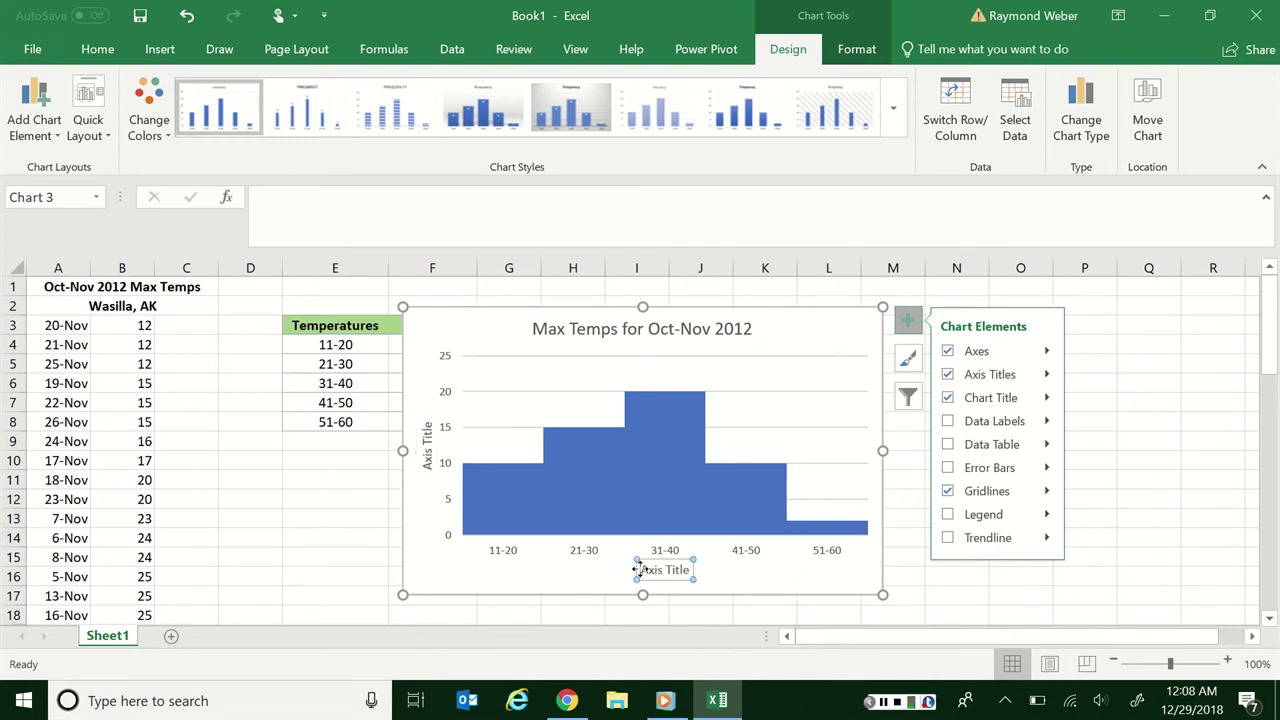
pyautogui.moveTo(636, 569); pyautogui.dragTo(646, 571)
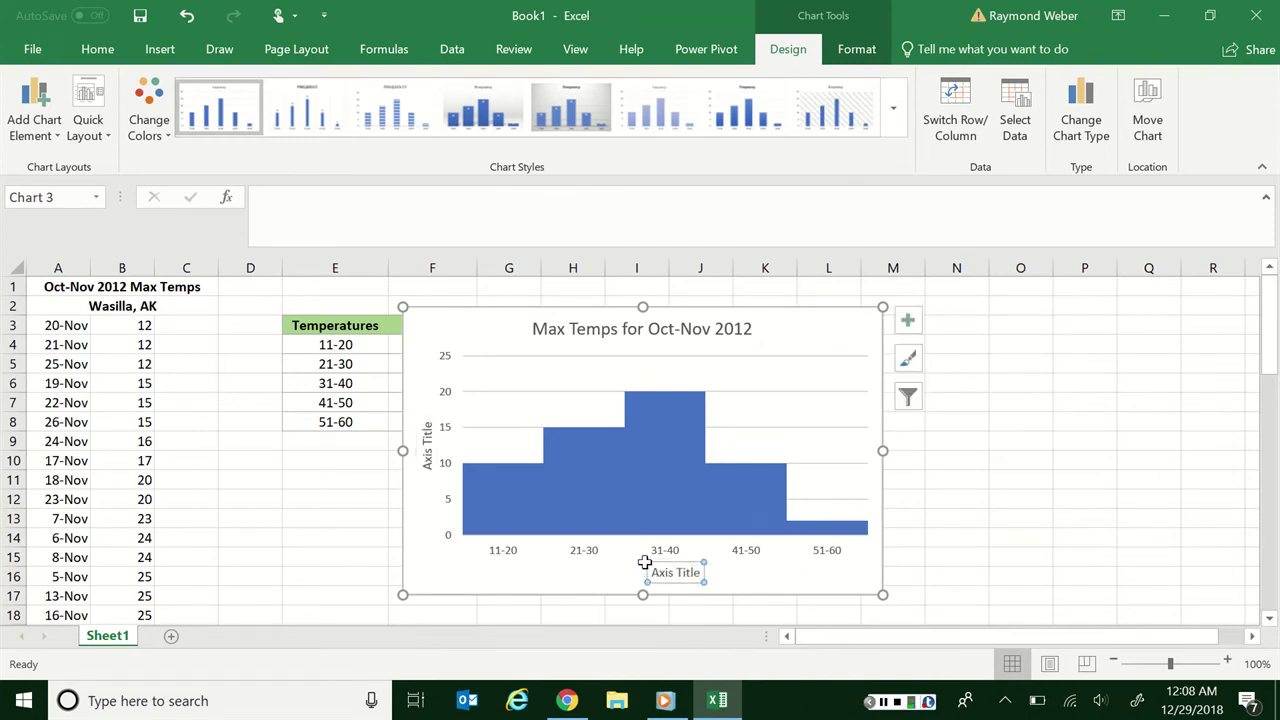
pyautogui.click(184, 27)
pyautogui.moveTo(690, 568); pyautogui.dragTo(645, 565)
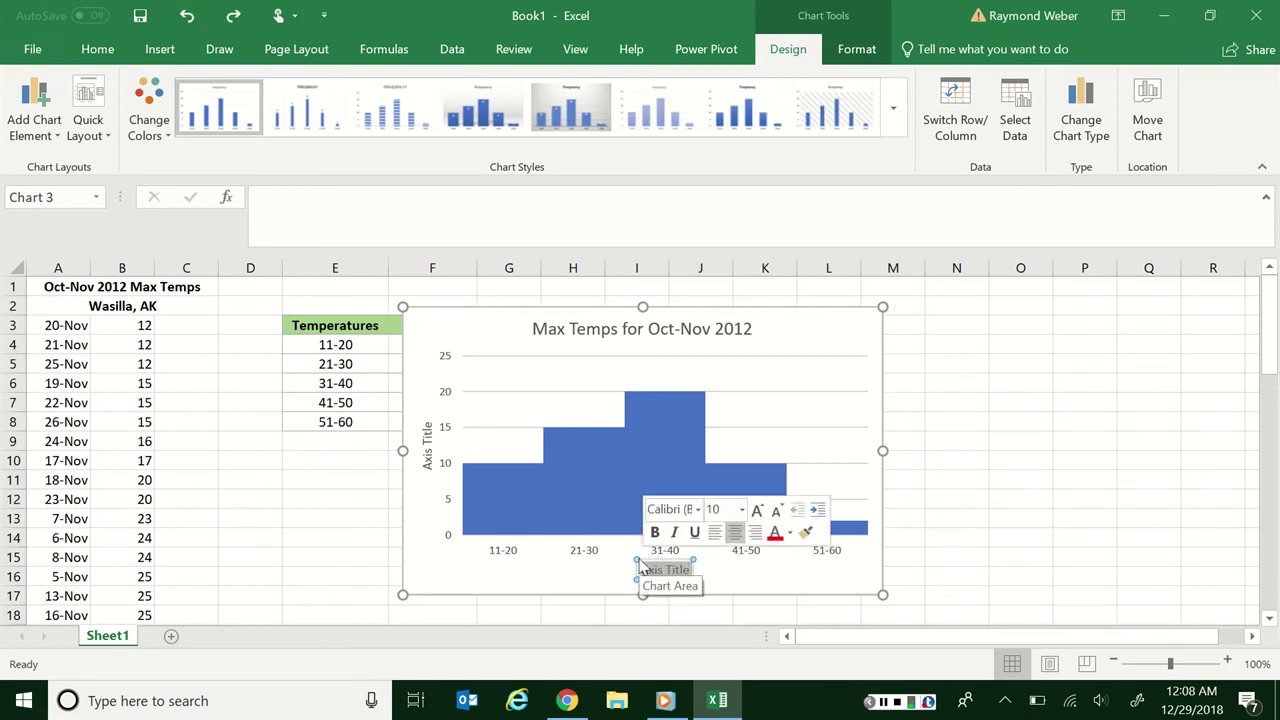
pyautogui.write('Temperatures')
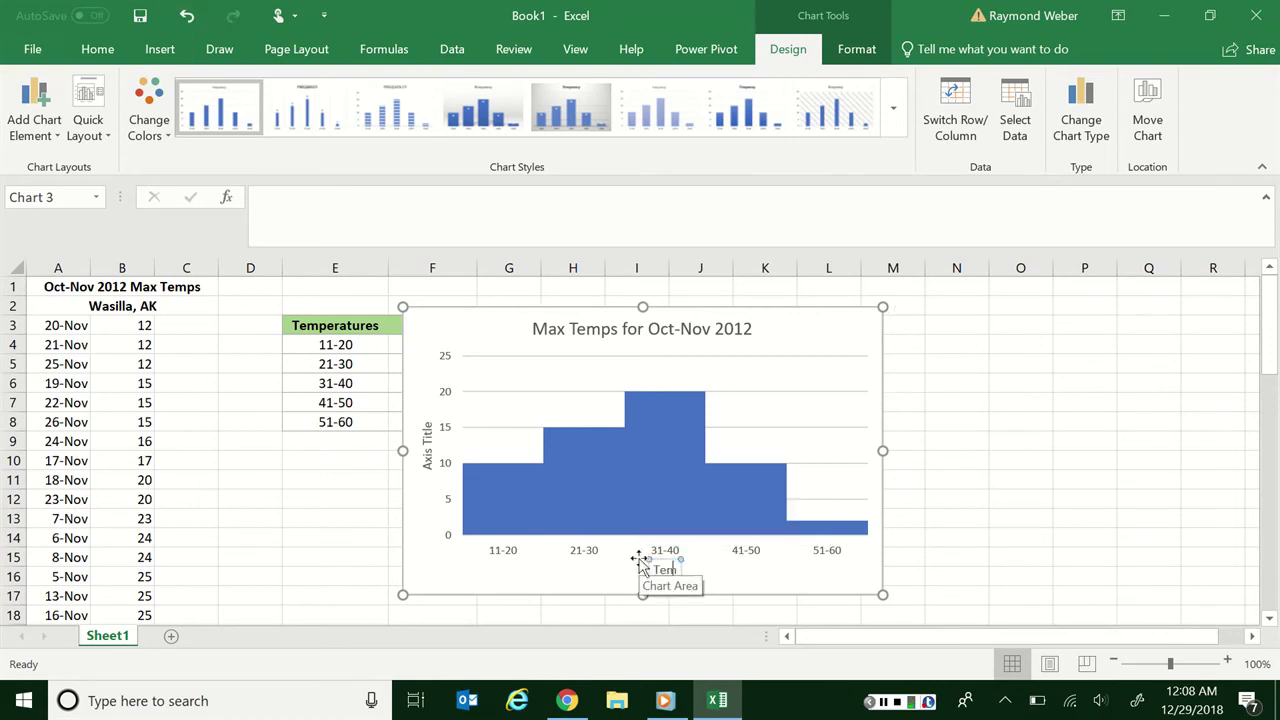
# - Label the vertical axis title 'Frequency'
pyautogui.click(424, 454)
pyautogui.moveTo(424, 420); pyautogui.dragTo(424, 480)
pyautogui.write('Freq')
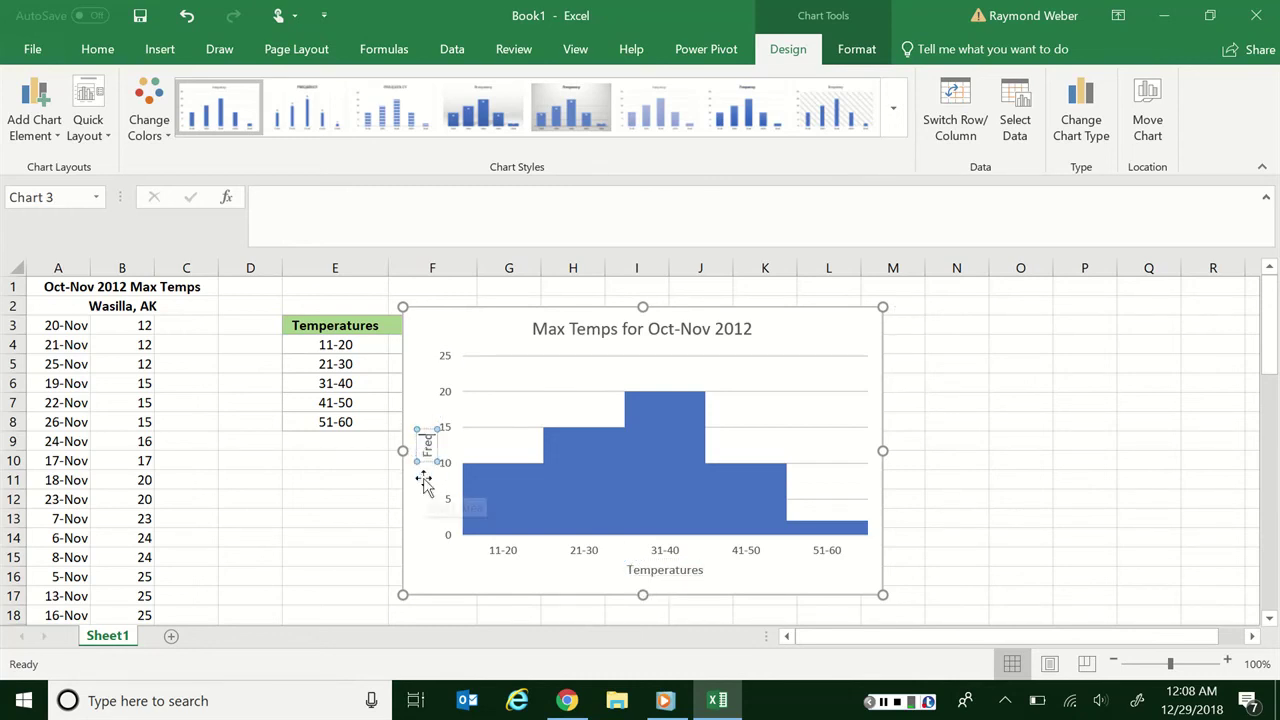
pyautogui.write('uency')
pyautogui.click(1019, 519)
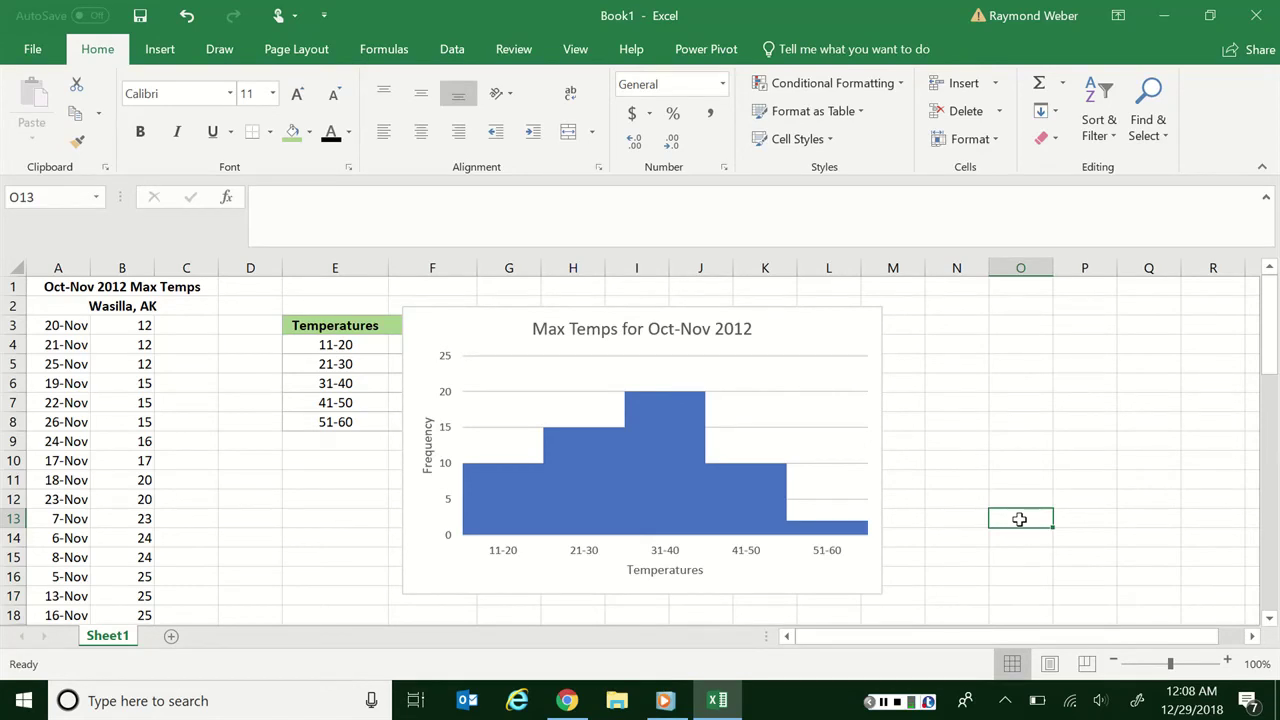
# - Move the chart right to uncover the Frequency column and raise the bars' Gap Width to about 65%
pyautogui.click(485, 326)
pyautogui.moveTo(485, 326); pyautogui.dragTo(593, 323)
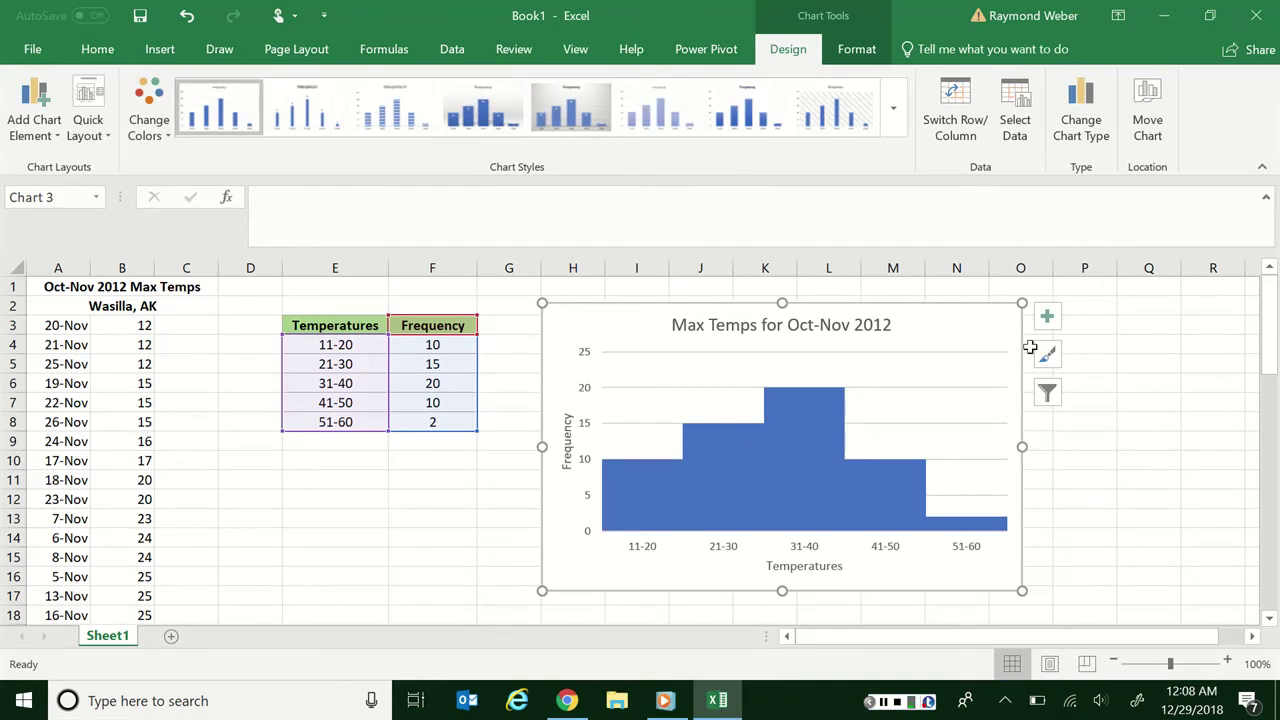
pyautogui.doubleClick(816, 469)
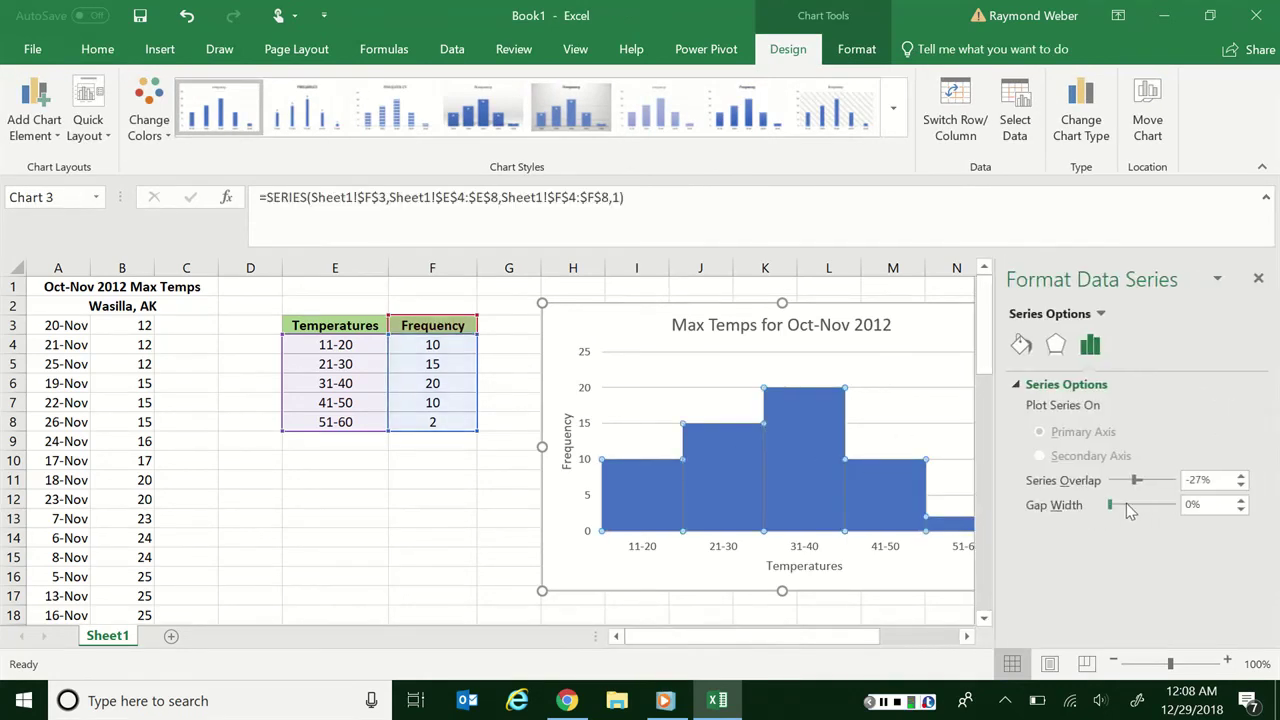
pyautogui.moveTo(1112, 505); pyautogui.dragTo(1119, 510)
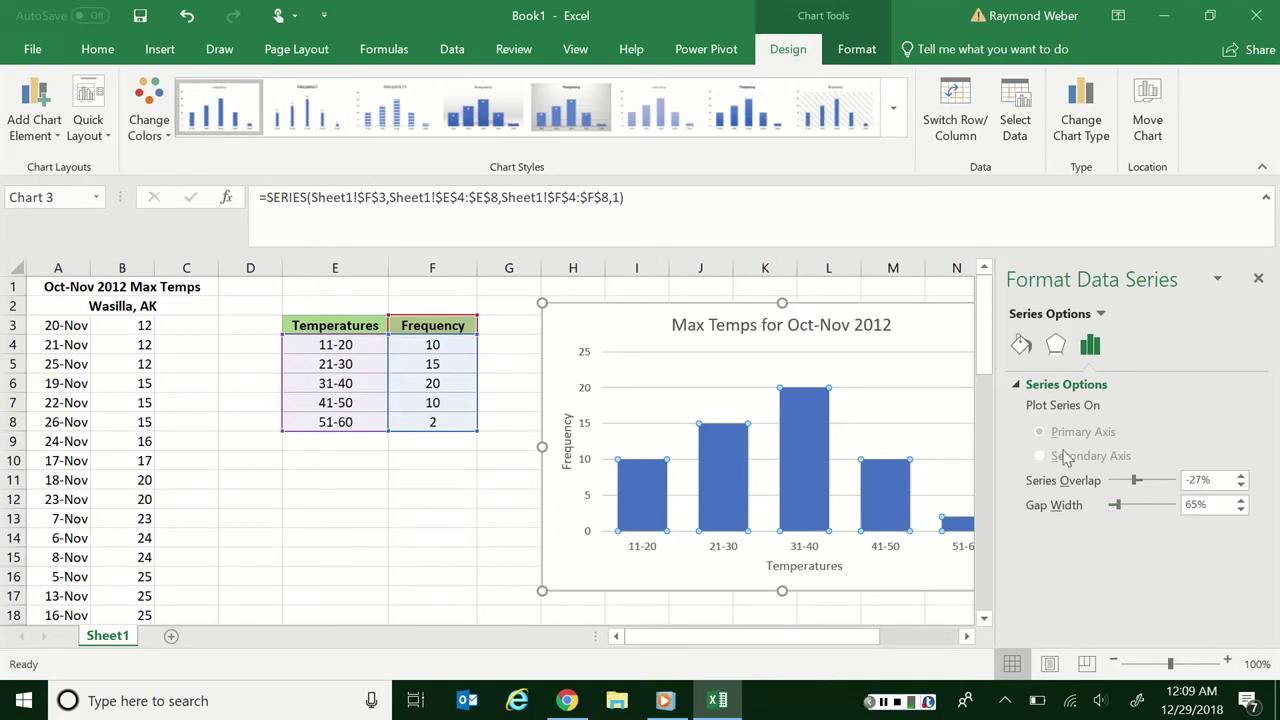
pyautogui.click(1258, 278)
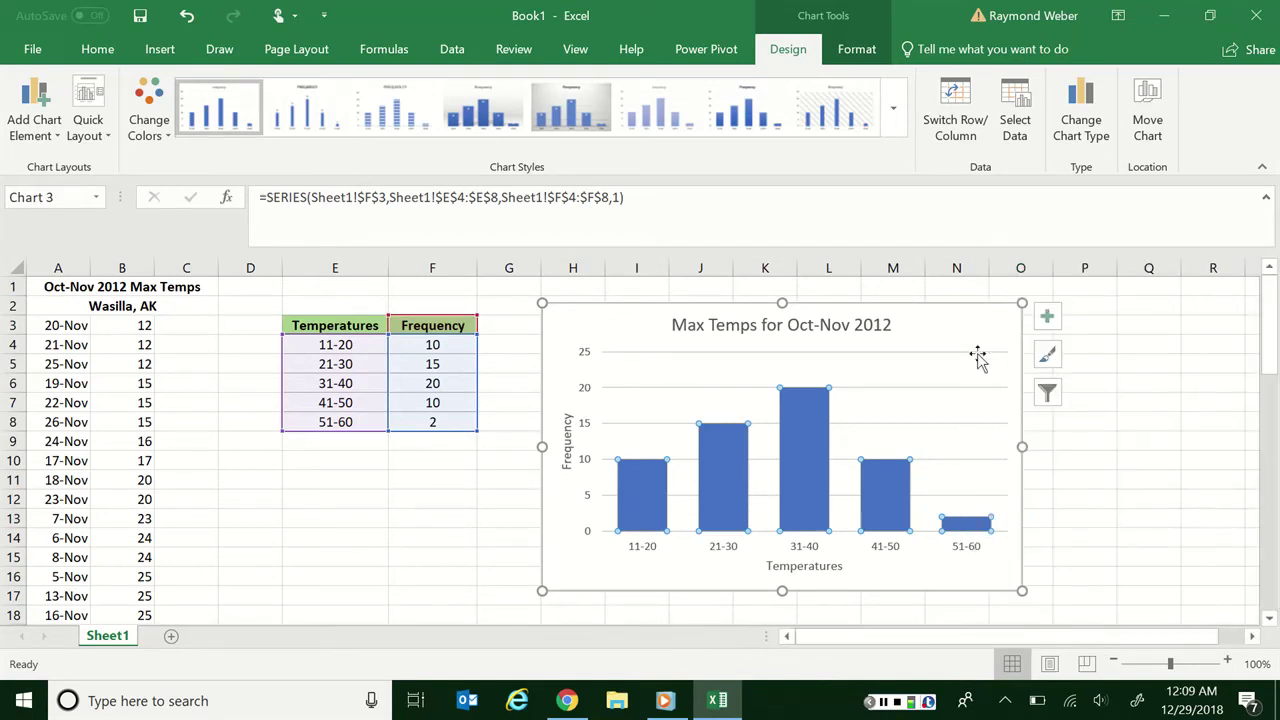